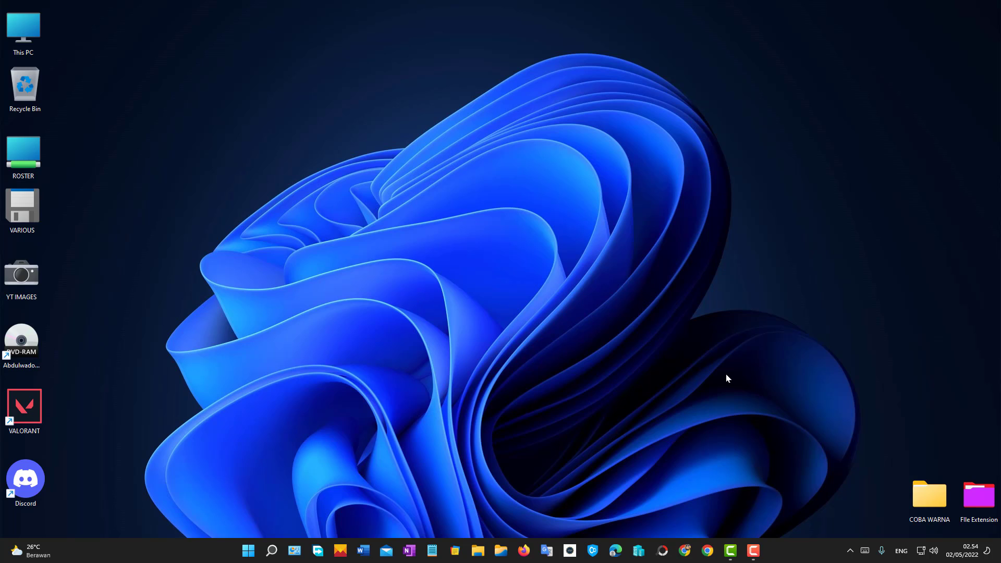
Move the COBA WARNA folder to the open middle area of the desktop.
left_click_drag(931, 491, 377, 202)
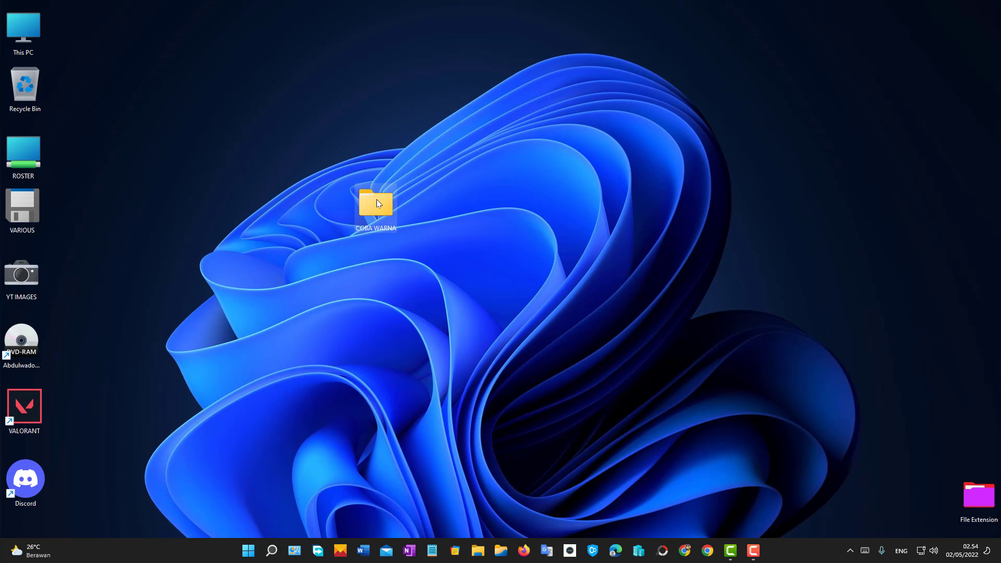
left_click(585, 186)
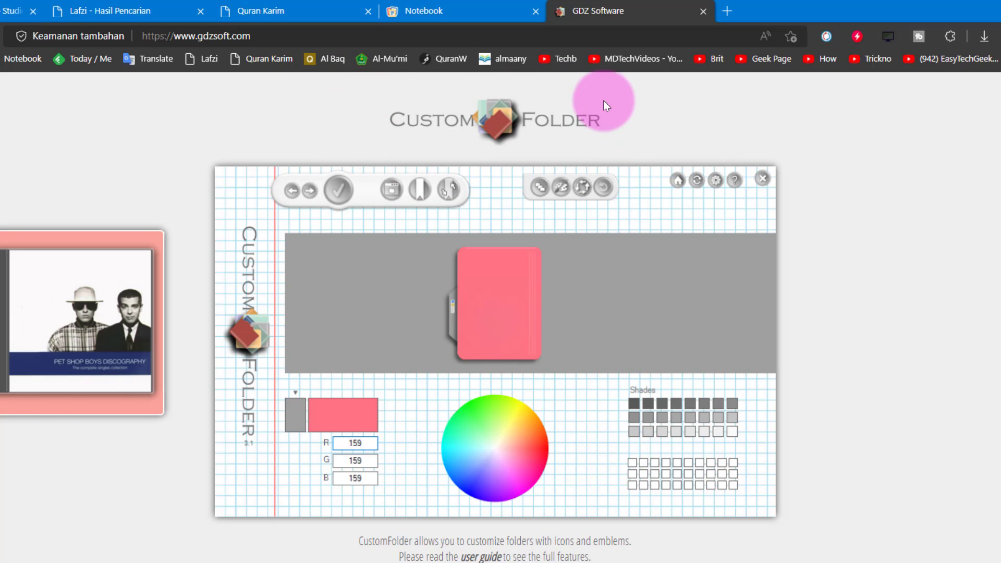
Open the CustomFolder download options on the GDZ Software page and show the downloaded CustomFolderPortable (1).zip in its folder.
scroll(842, 226, "down", 2)
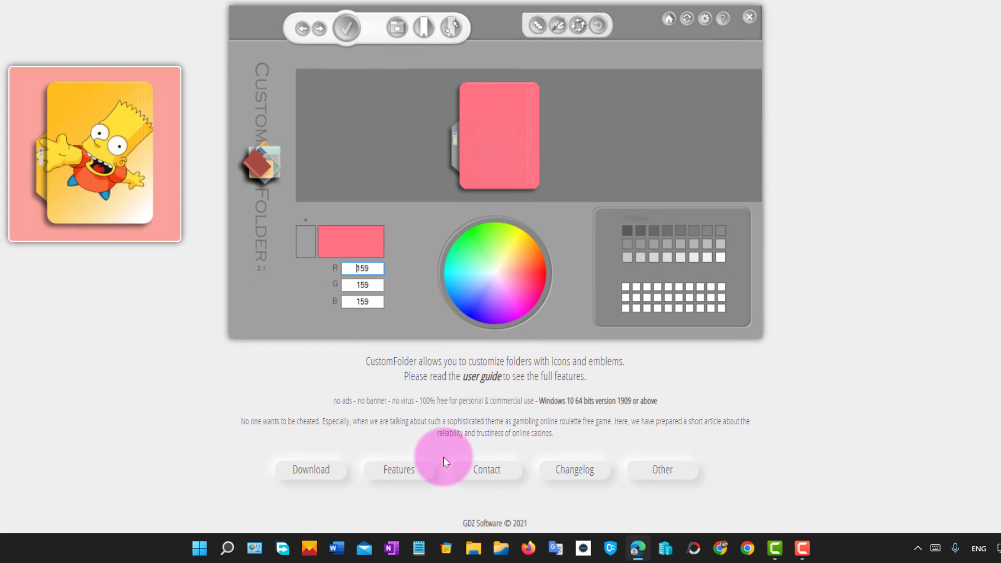
left_click(329, 472)
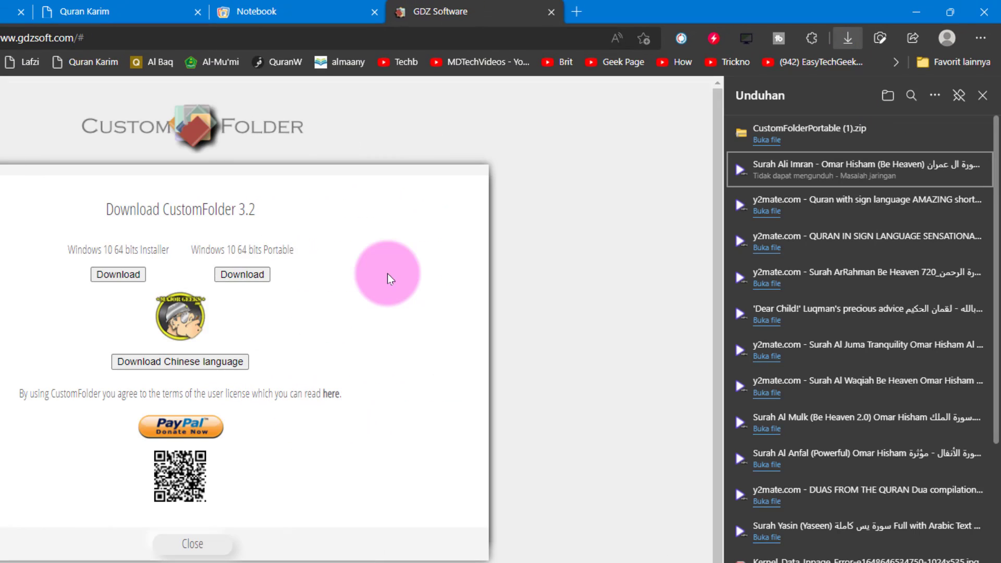
mouse_move(779, 150)
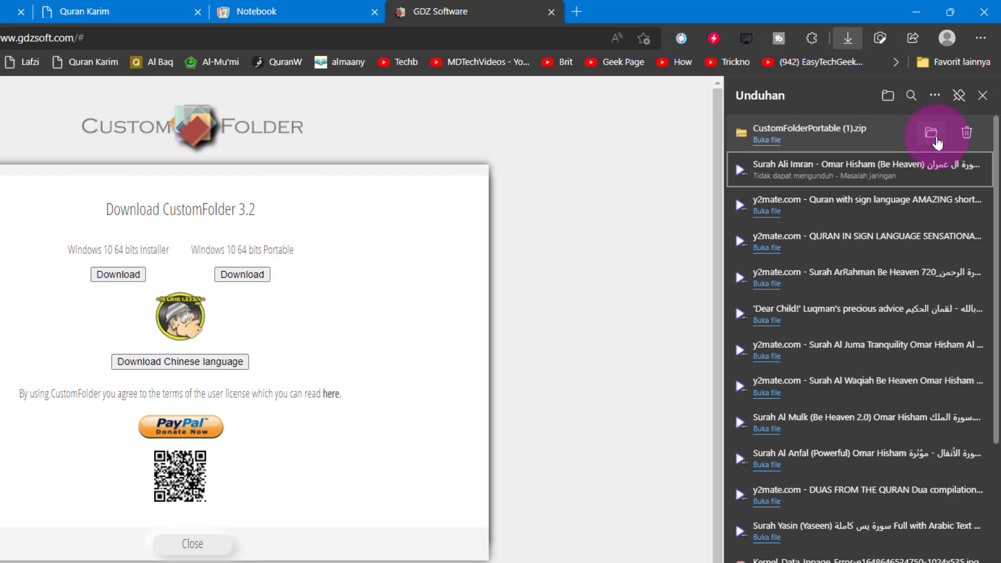
left_click(932, 135)
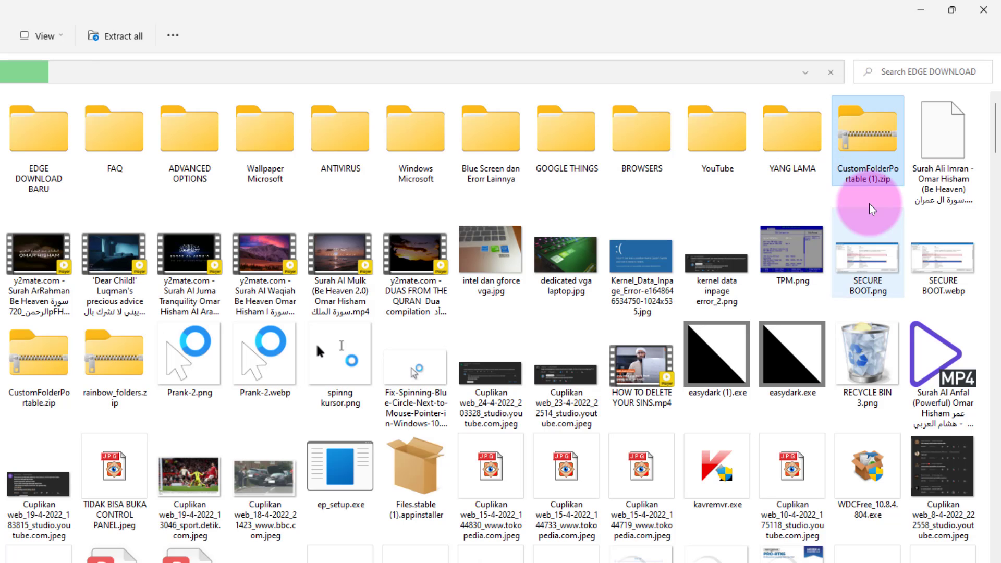
Run CustomFolder3.exe from the CustomFolderPortable folder inside the zip archive without extracting the files.
double_click(876, 139)
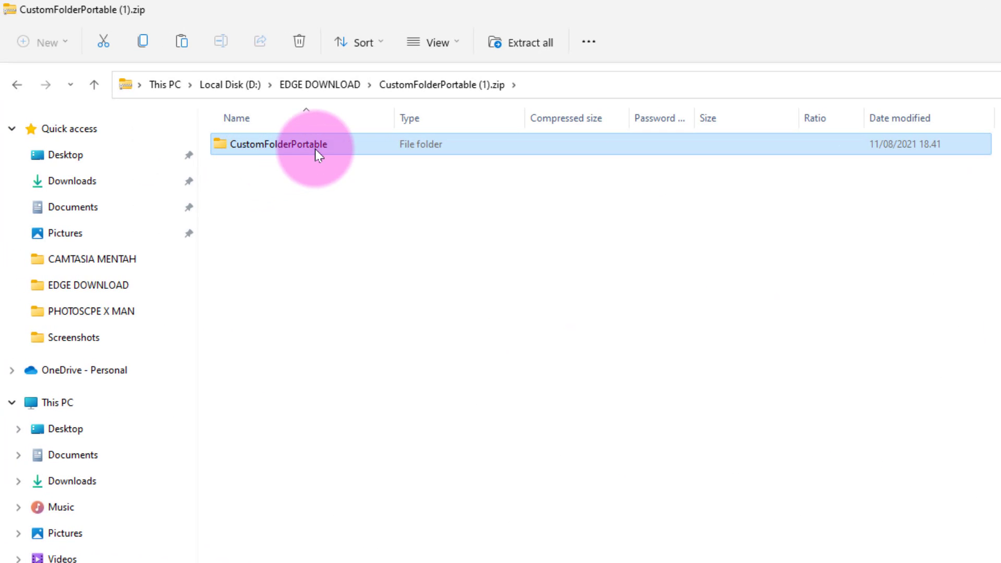
double_click(315, 149)
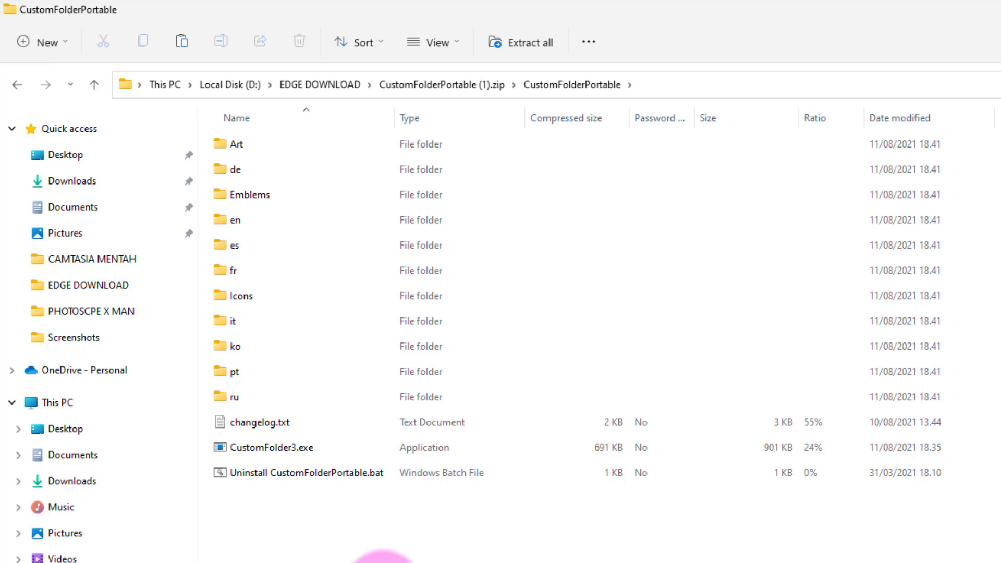
double_click(302, 447)
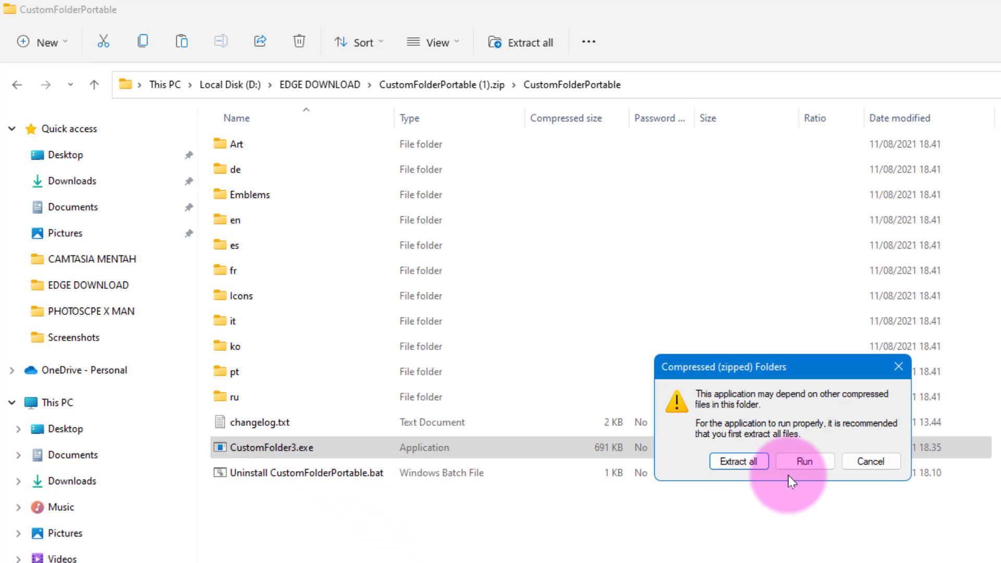
left_click(803, 461)
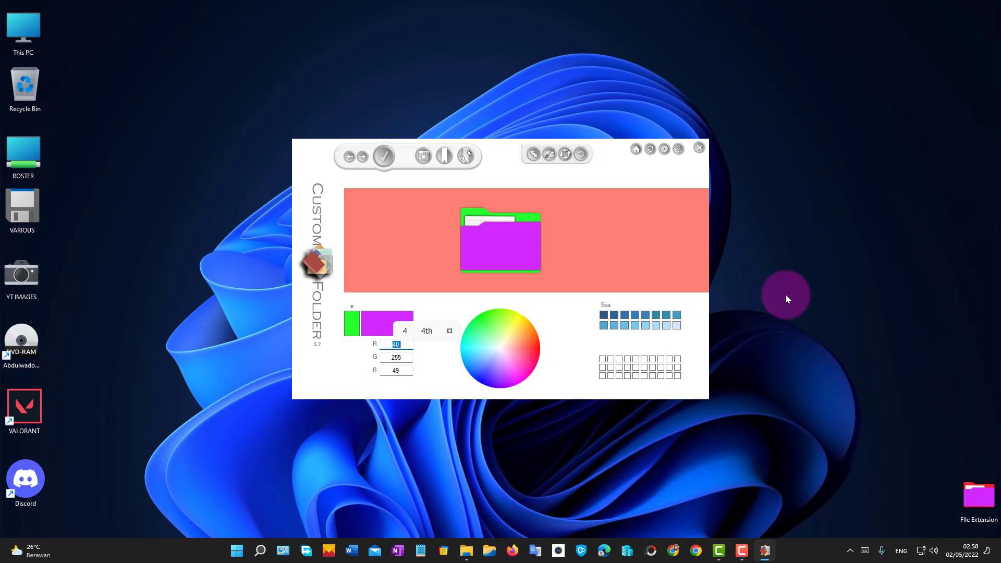
Move the FIle Extension folder beside the CustomFolder window and close CustomFolder.
left_click_drag(980, 498, 770, 215)
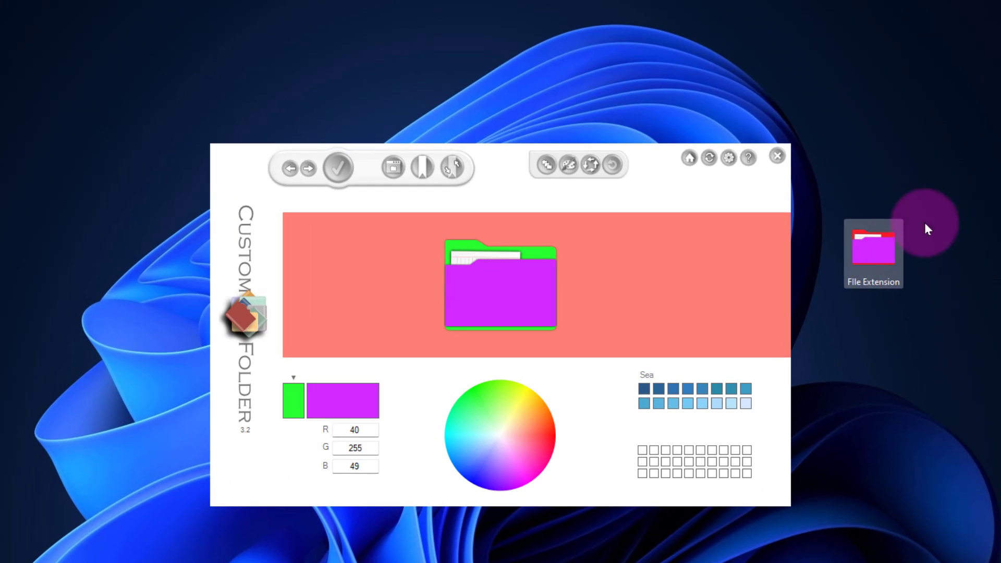
left_click(510, 168)
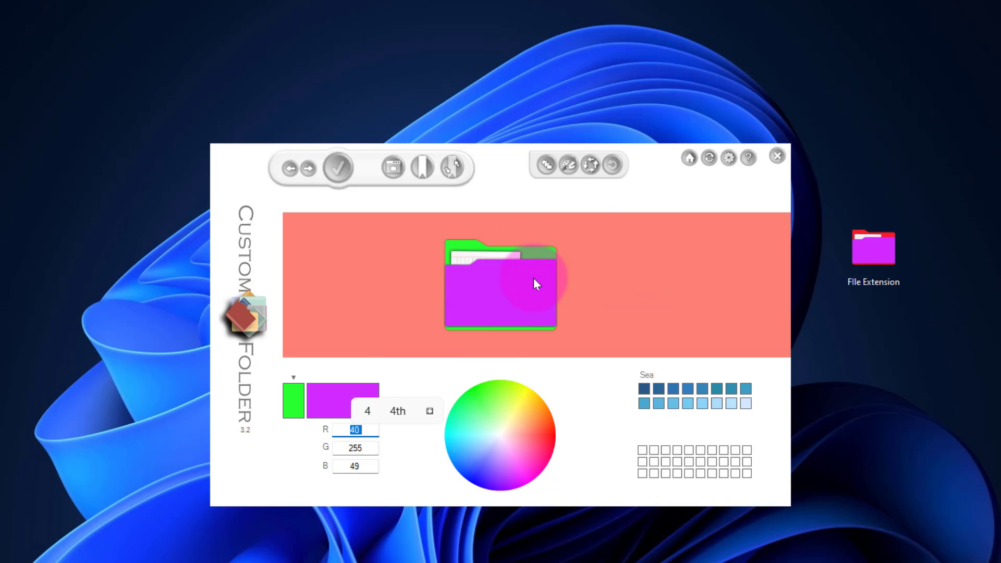
left_click(779, 157)
Open the COBA WARNA desktop folder in CustomFolder.
right_click(318, 228)
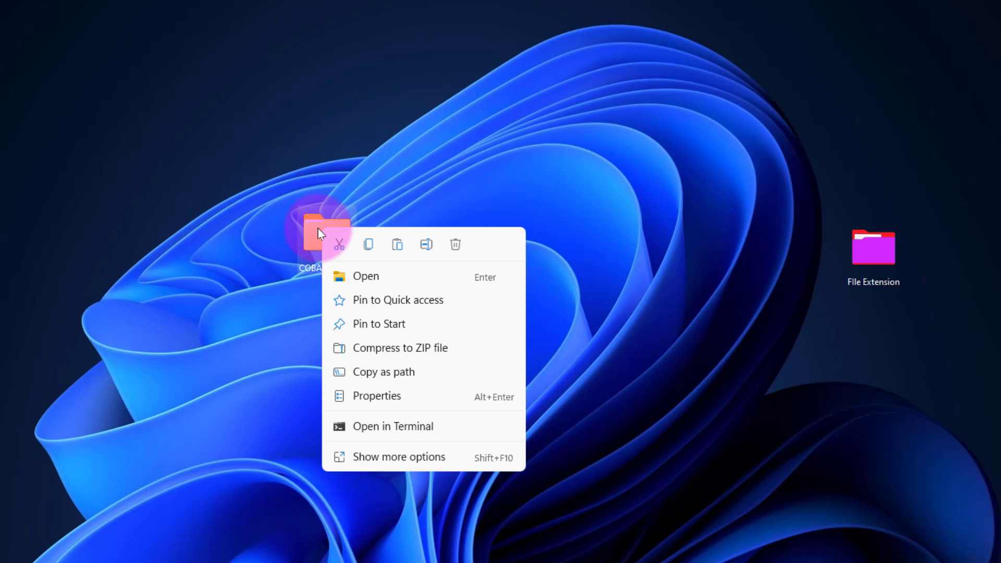
right_click(343, 243)
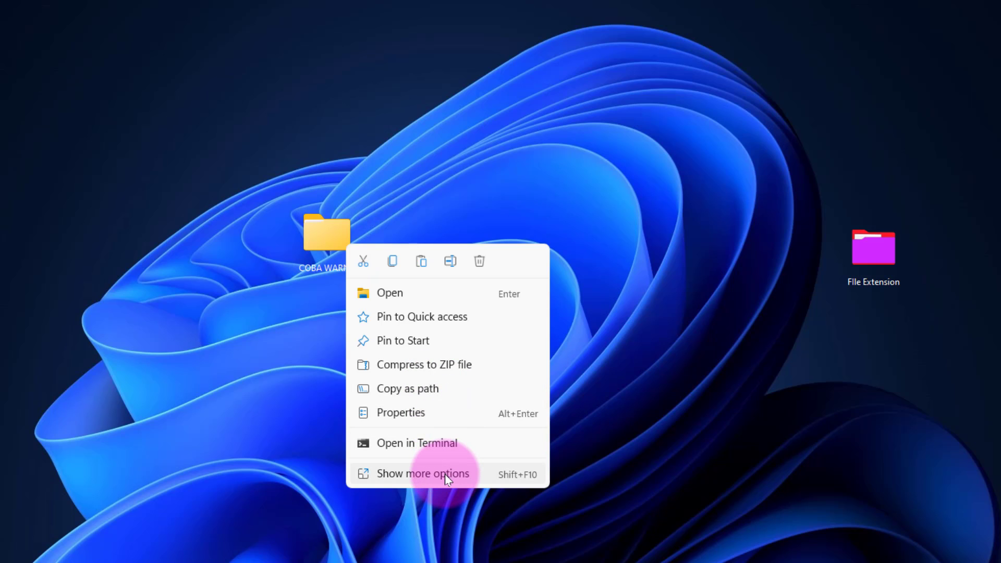
left_click(446, 474)
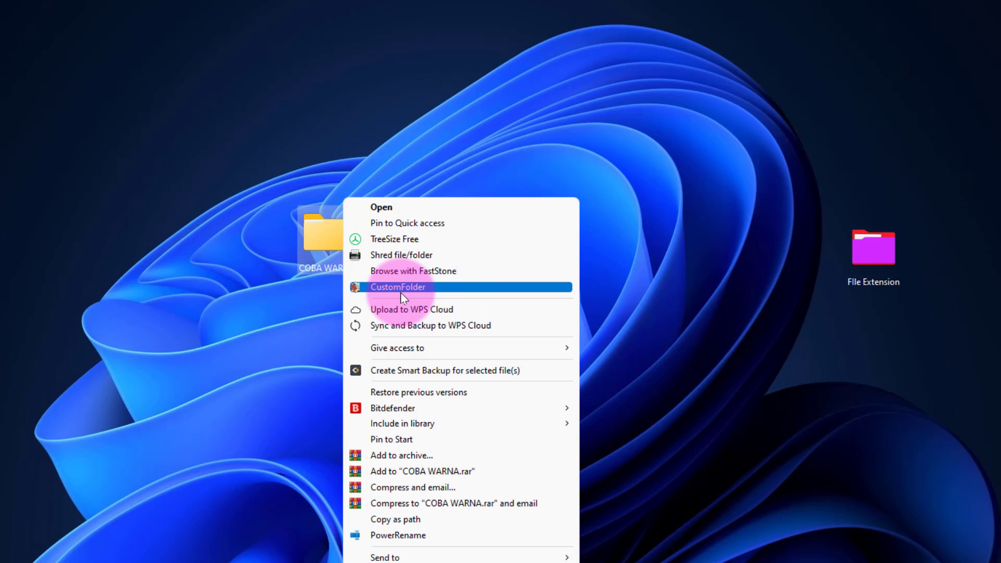
left_click(443, 288)
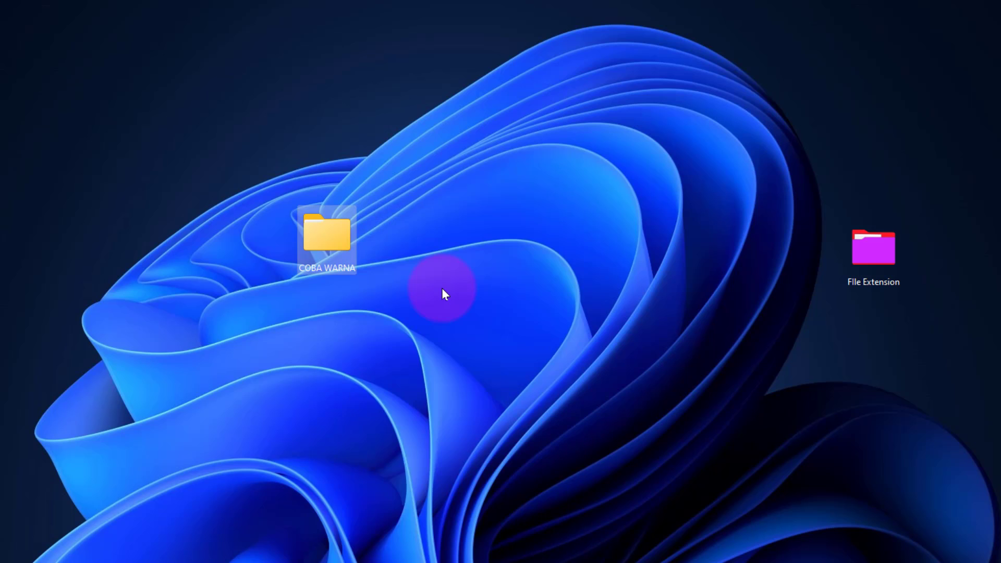
Arrange the COBA WARNA folder and the CustomFolder window side by side without overlap.
left_click_drag(321, 235, 51, 208)
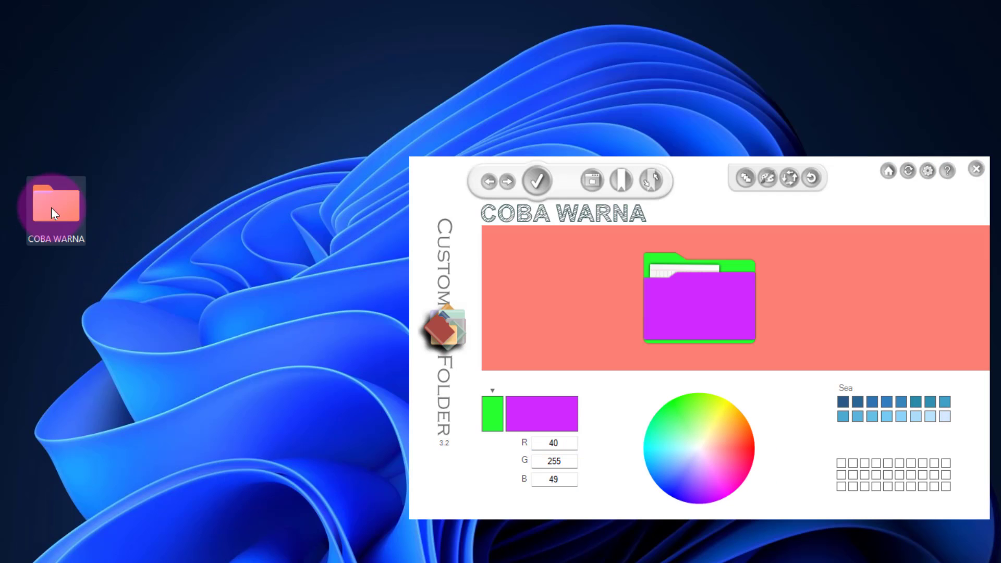
left_click(662, 216)
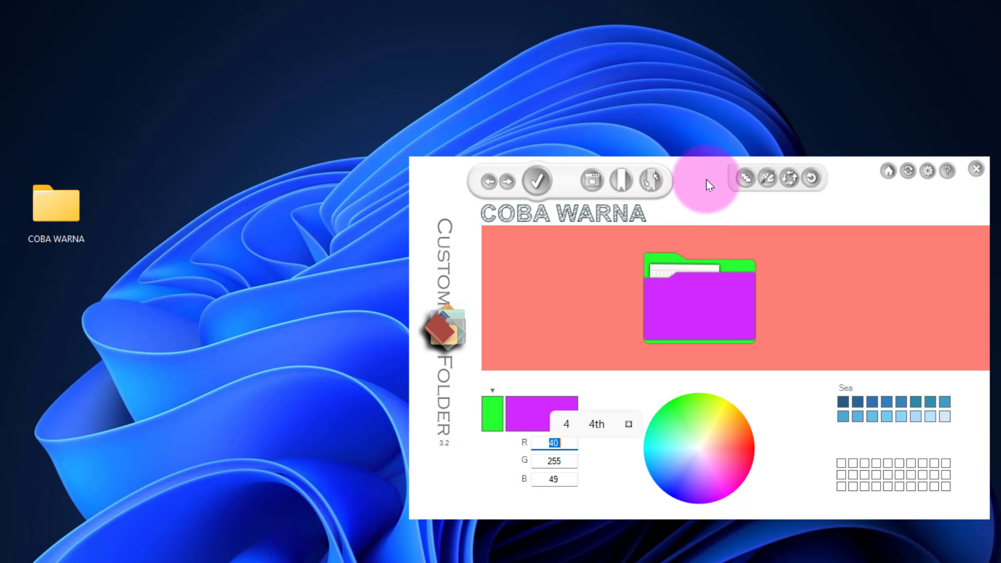
left_click_drag(706, 183, 474, 187)
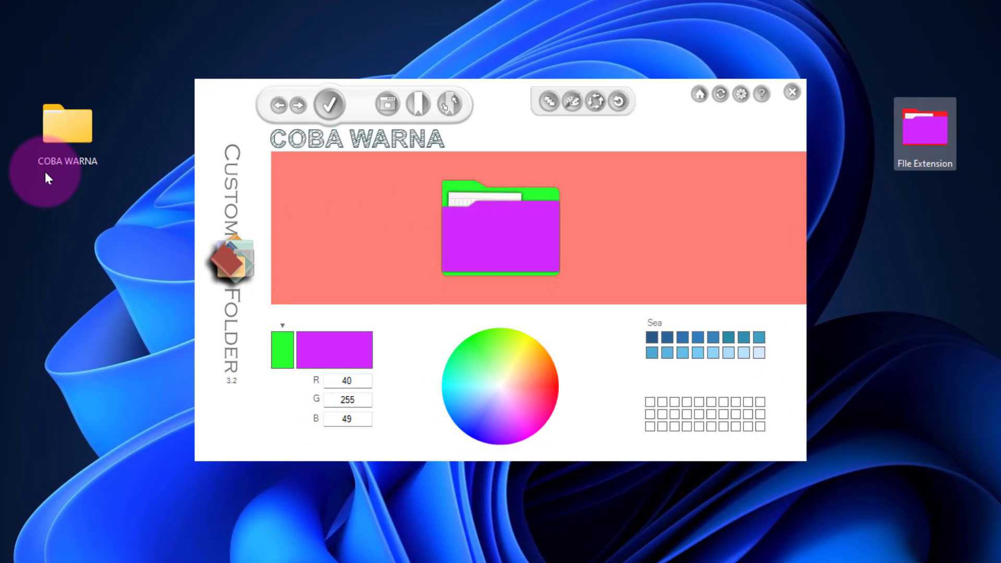
Set the back colour of the COBA WARNA folder to green (R 43, G 255, B 69) and apply the design.
mouse_move(42, 245)
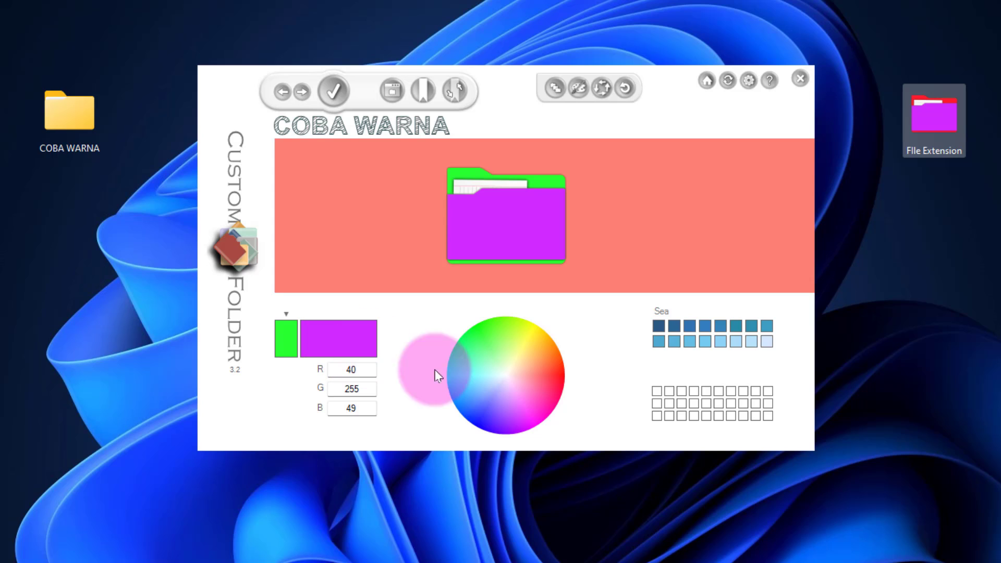
left_click(476, 339)
left_click(334, 92)
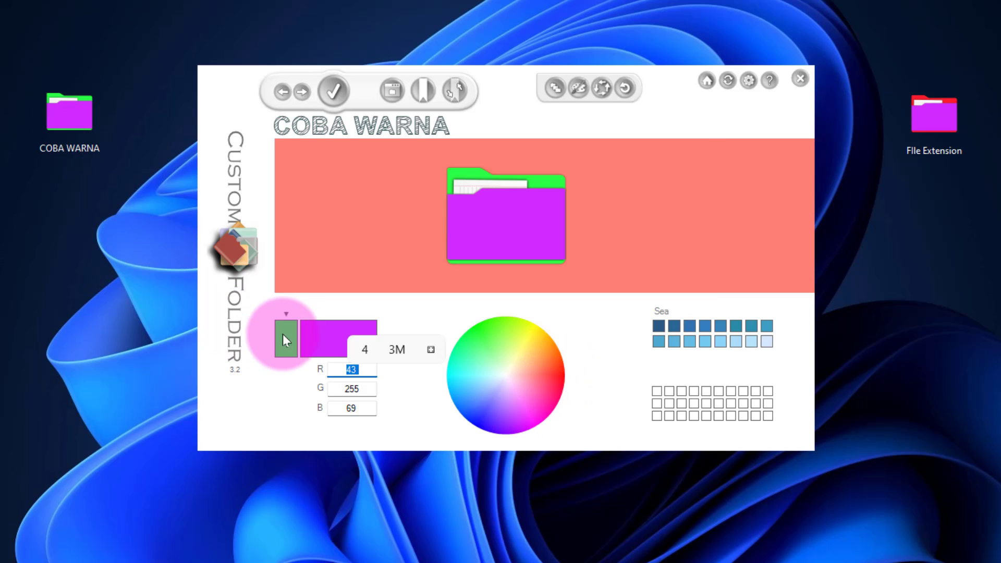
Change the folder's back colour to blue (R 30, G 35, B 255) and apply the design to COBA WARNA.
left_click(479, 421)
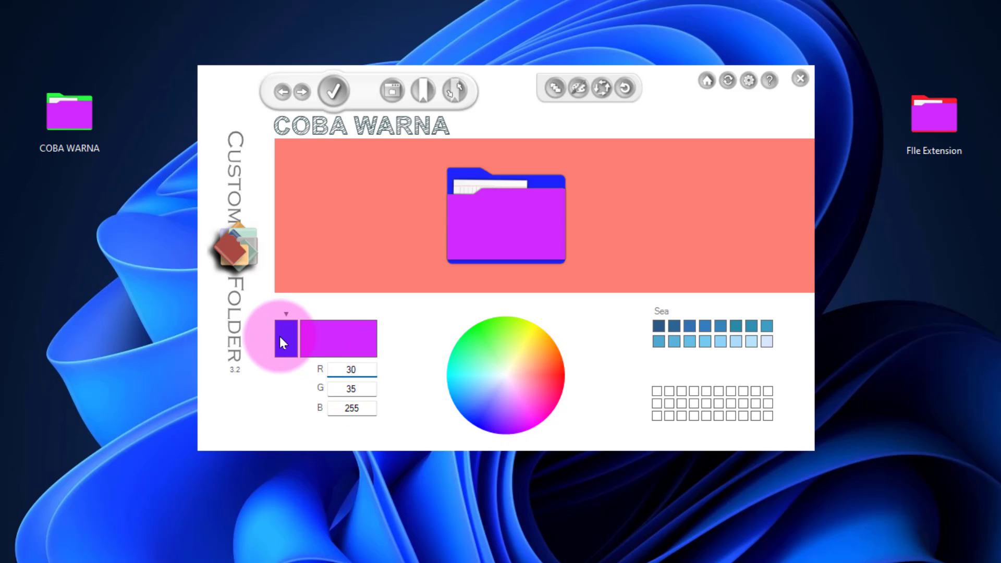
left_click(332, 94)
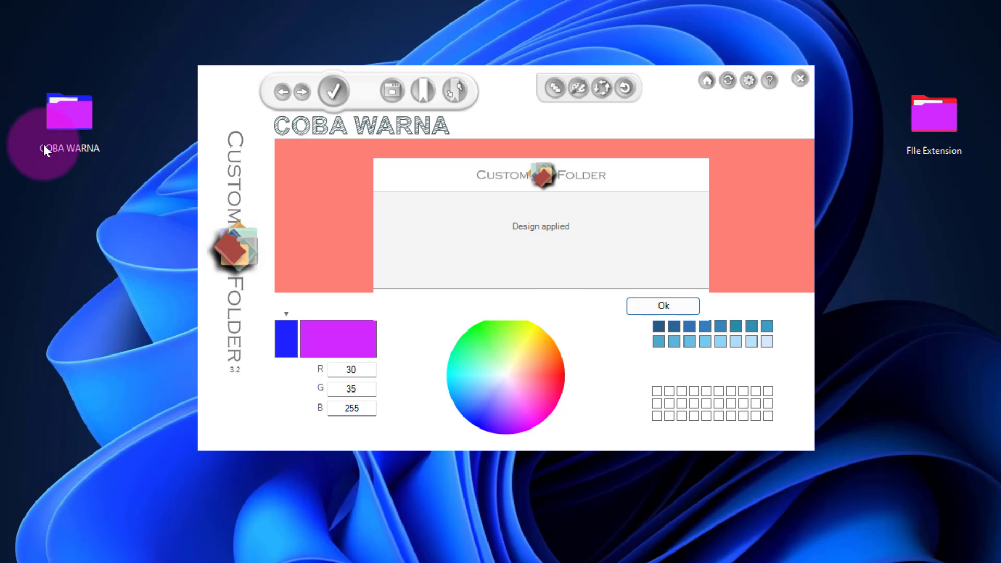
left_click(656, 308)
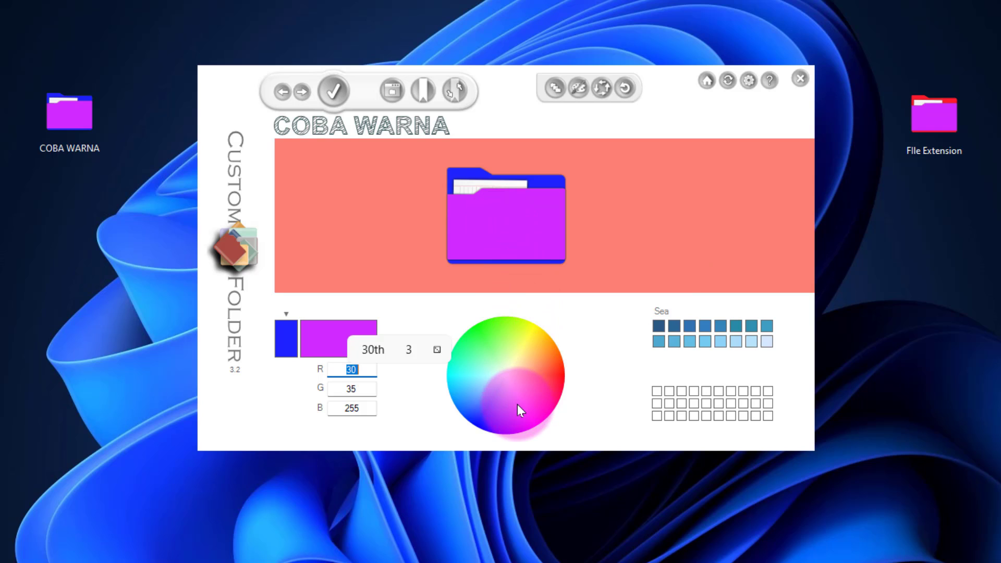
Set the folder's back colour to red (R 255, G 43, B 25) and its front to R 255, G 20, B 20, and apply the design.
left_click(559, 371)
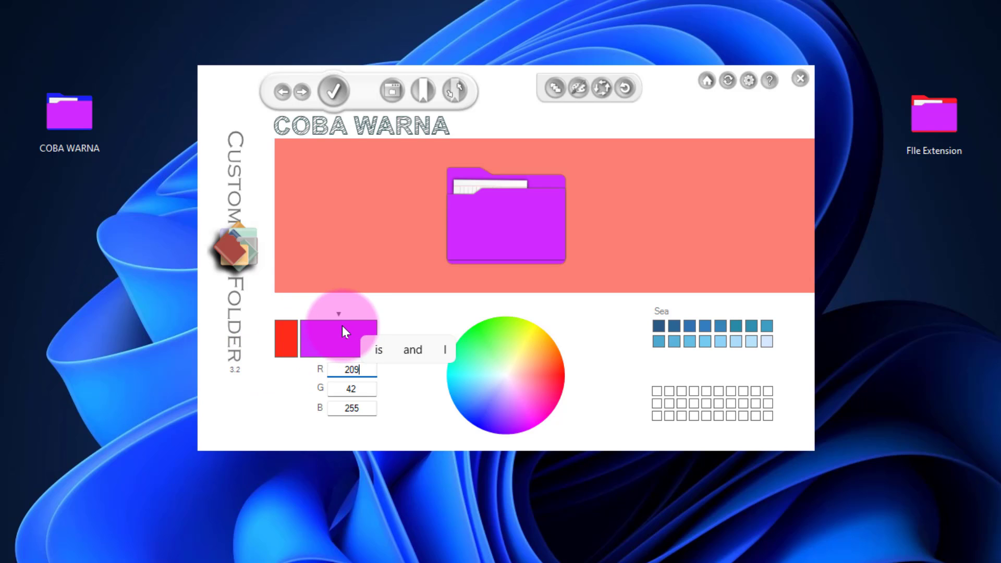
left_click(477, 217)
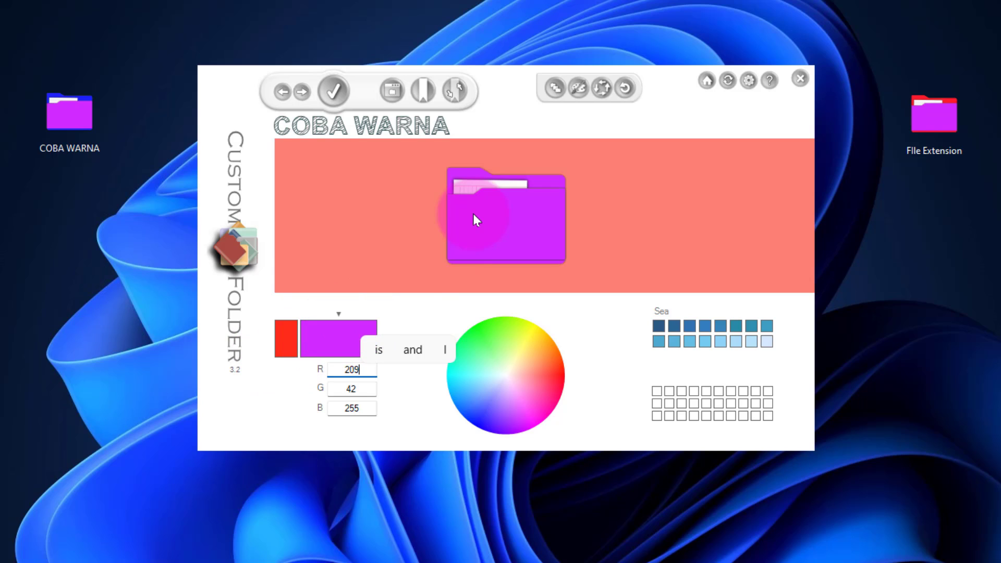
left_click(323, 340)
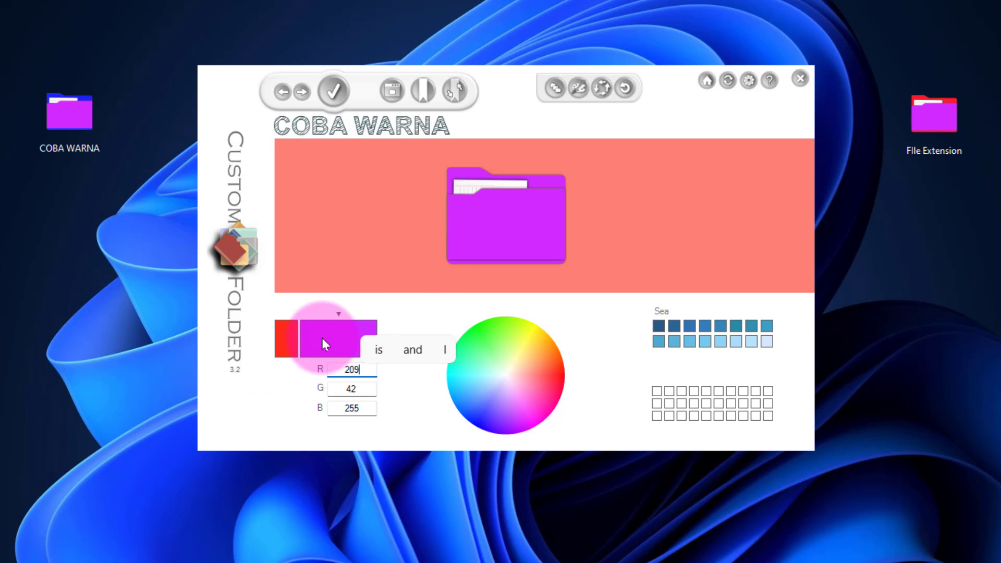
left_click(561, 375)
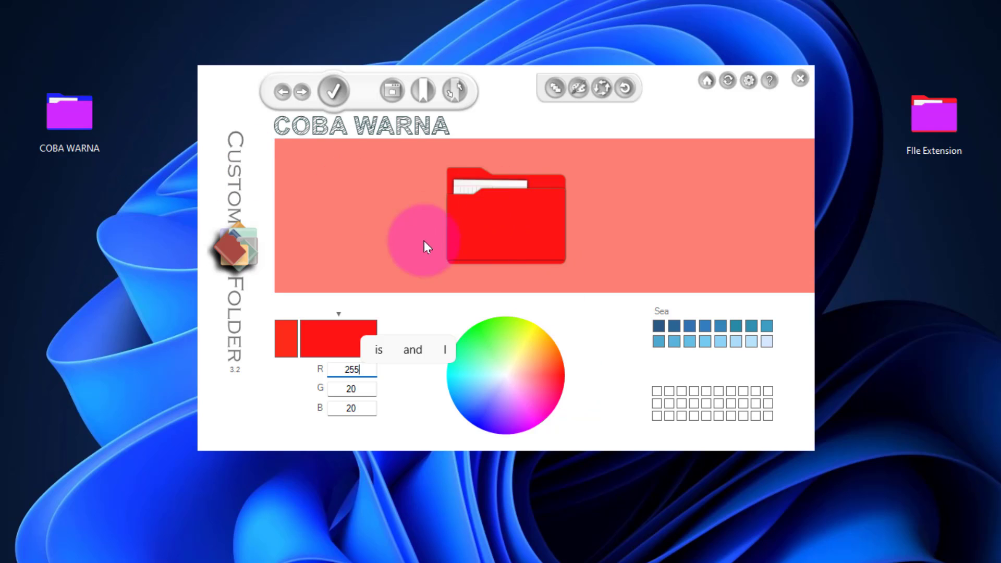
left_click(334, 92)
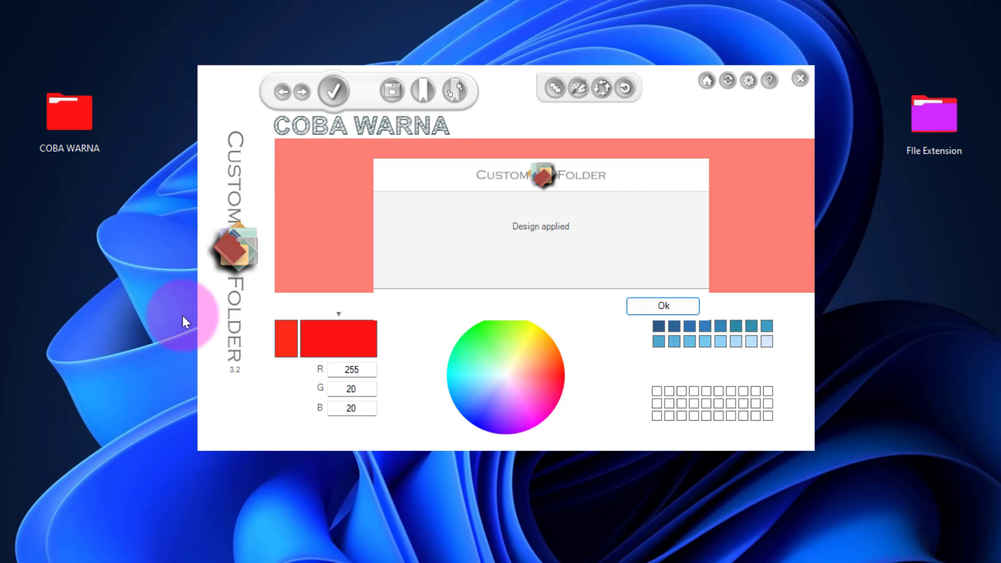
left_click(677, 305)
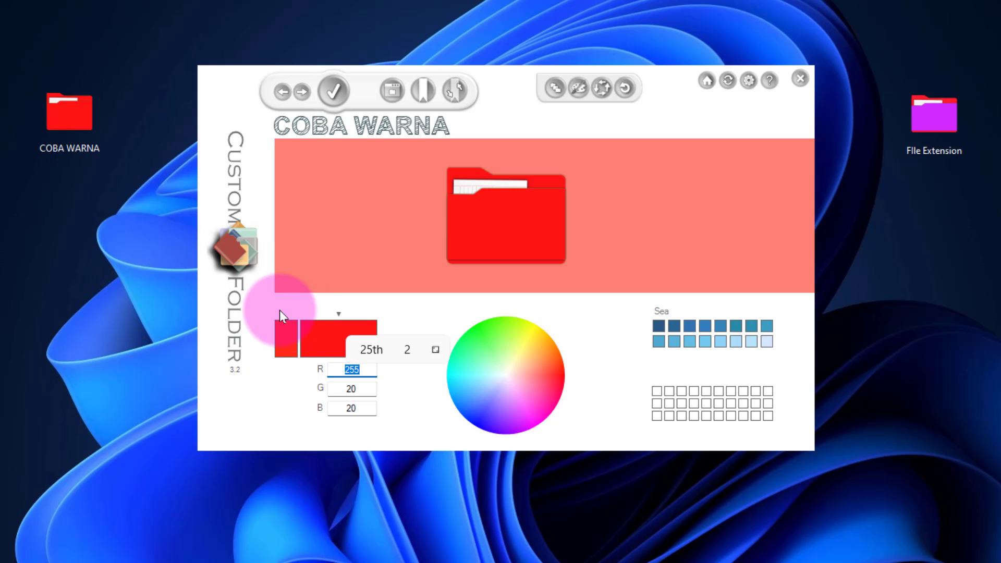
Set the folder's back colour to green (R 75, G 255, B 37) and apply the design to COBA WARNA.
left_click(285, 336)
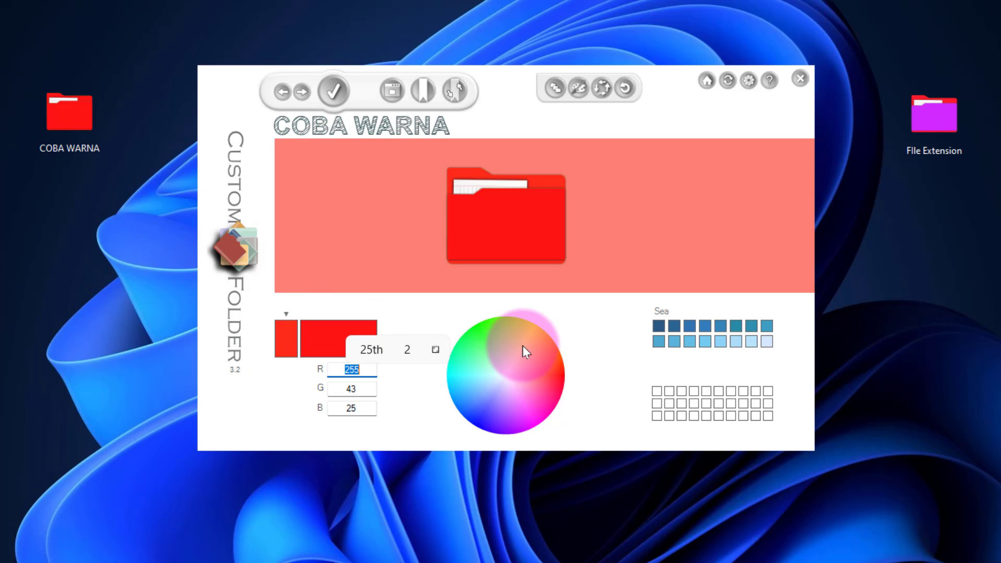
left_click(490, 327)
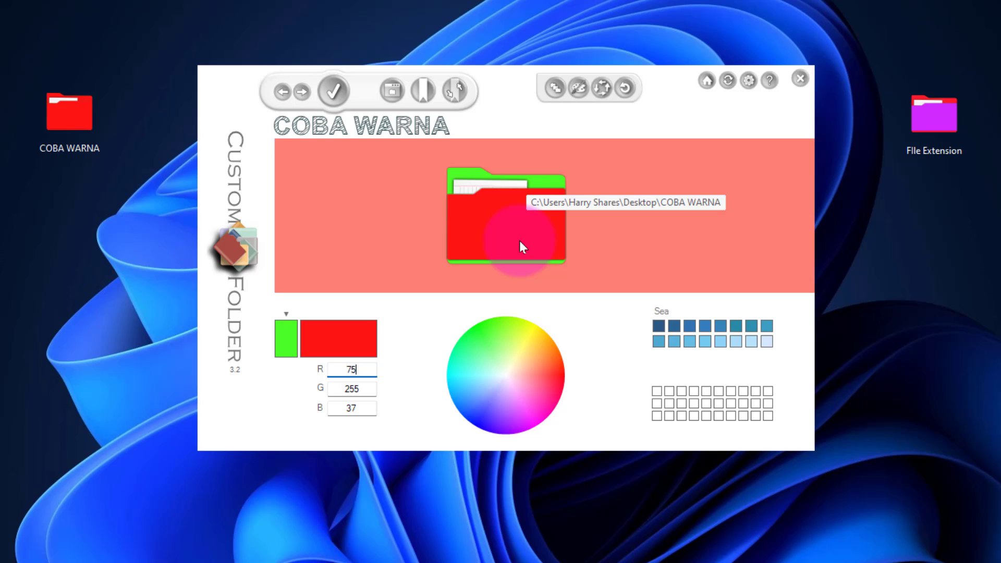
left_click(332, 98)
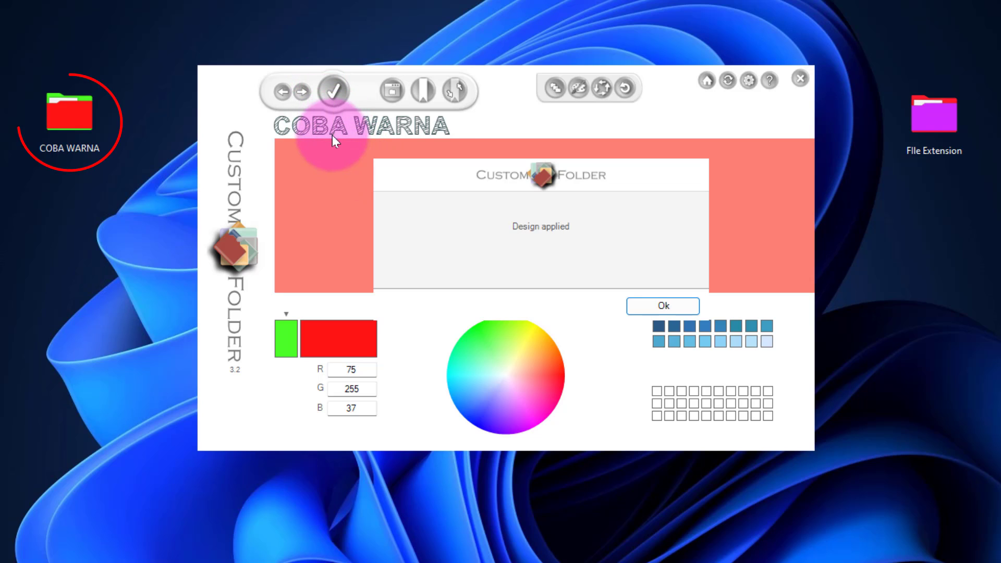
left_click(641, 312)
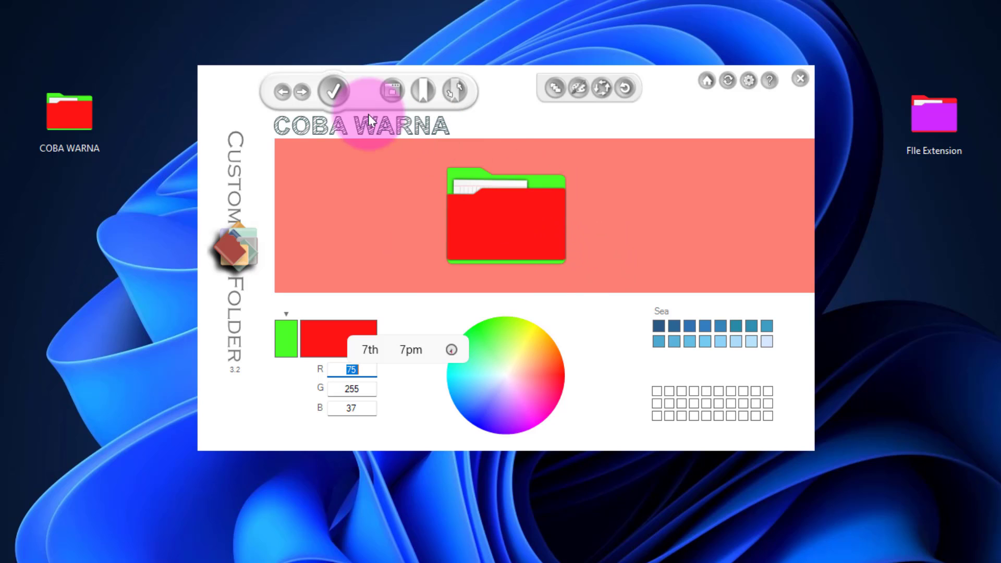
Switch COBA WARNA to the sideways folder shape with the green back and apply the design.
left_click(302, 92)
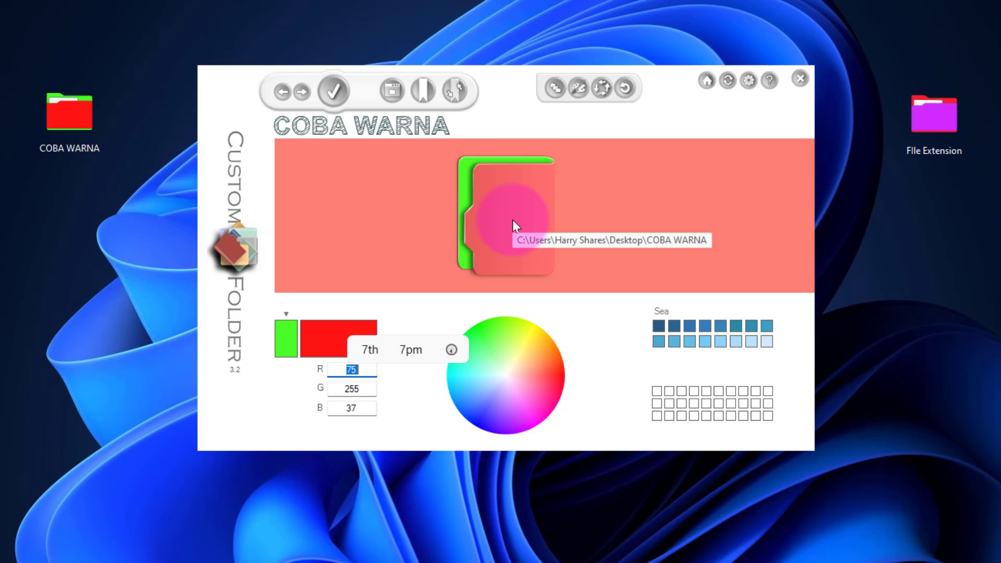
left_click(334, 94)
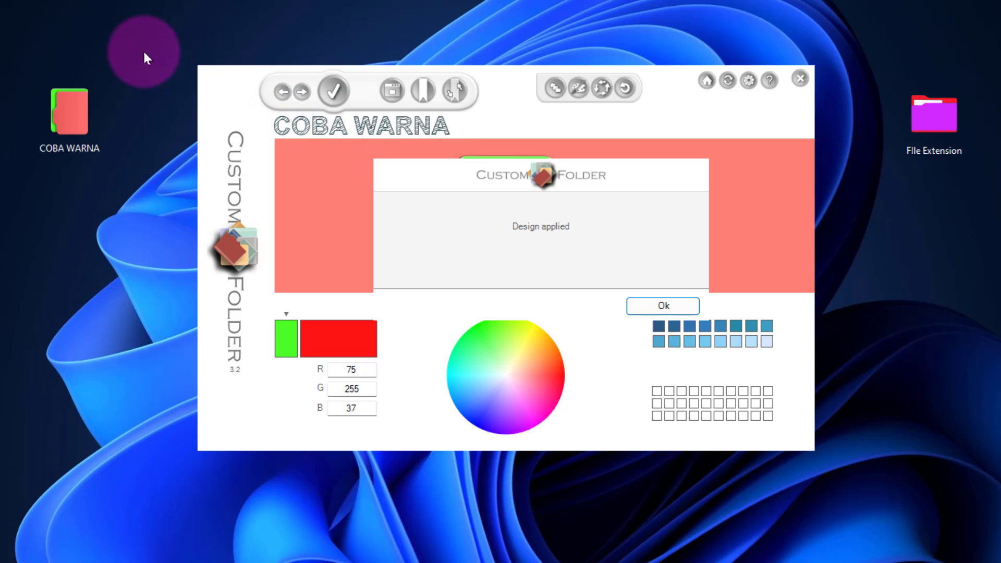
key("Return")
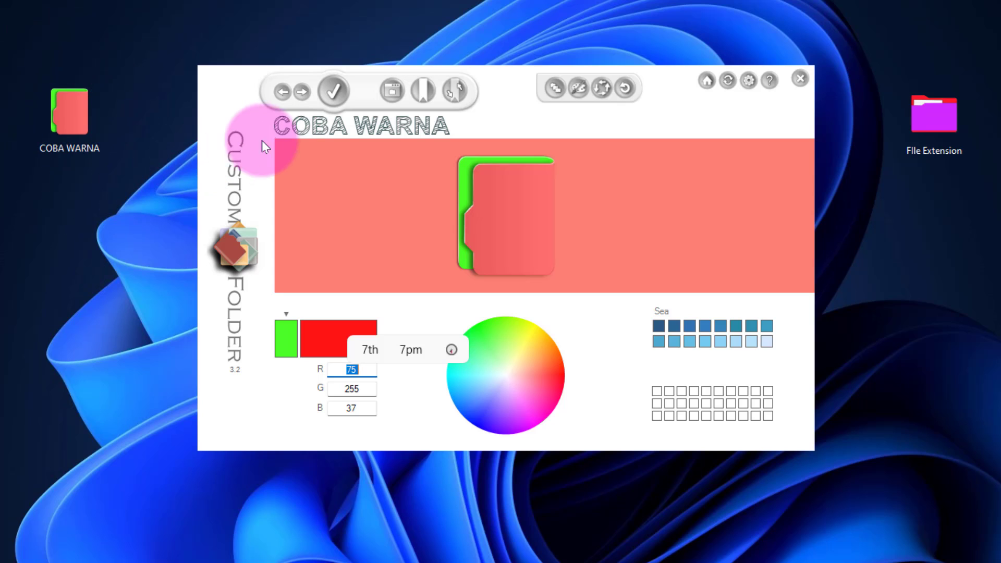
Switch COBA WARNA to the red CD case shape and apply the design.
left_click(303, 94)
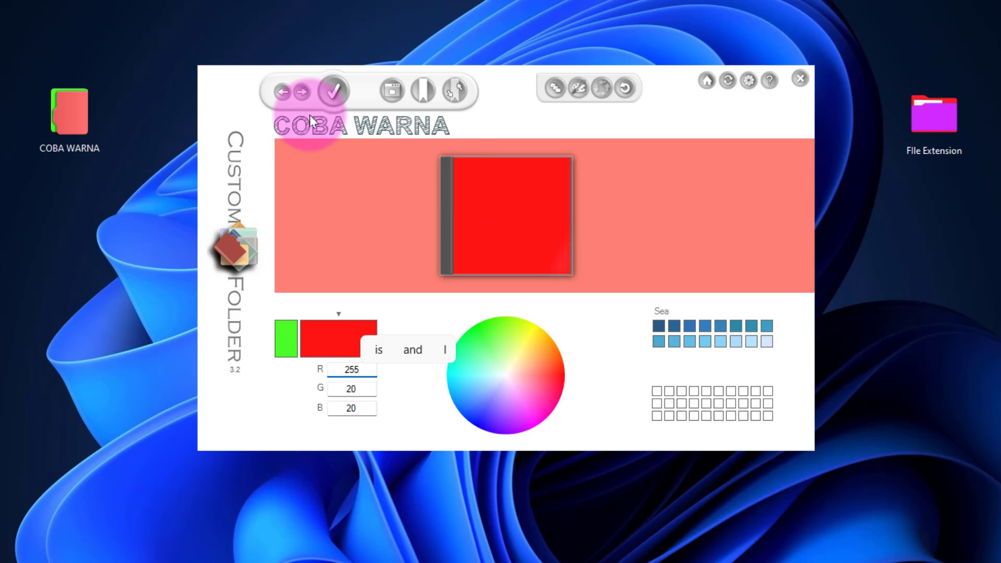
left_click(331, 93)
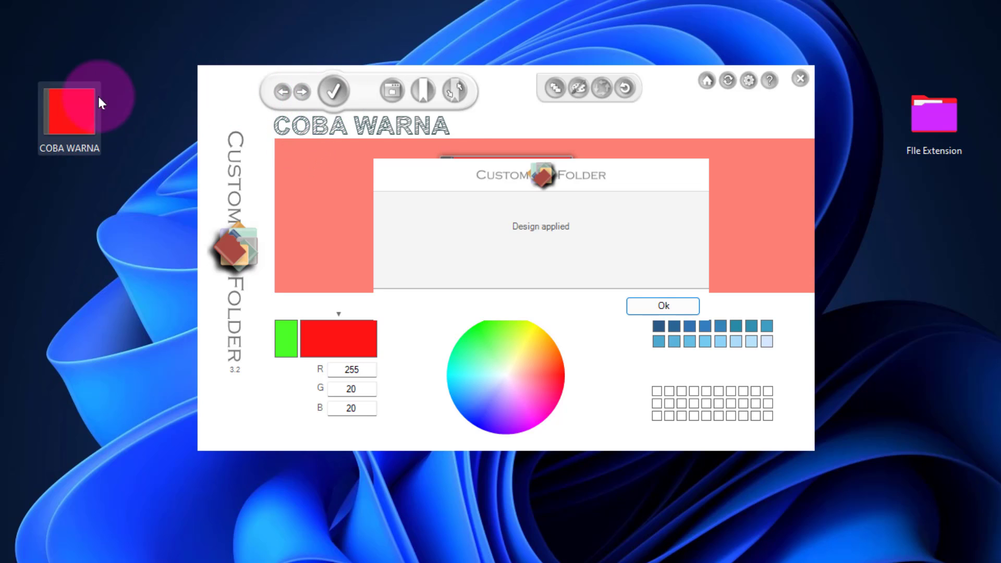
left_click(661, 307)
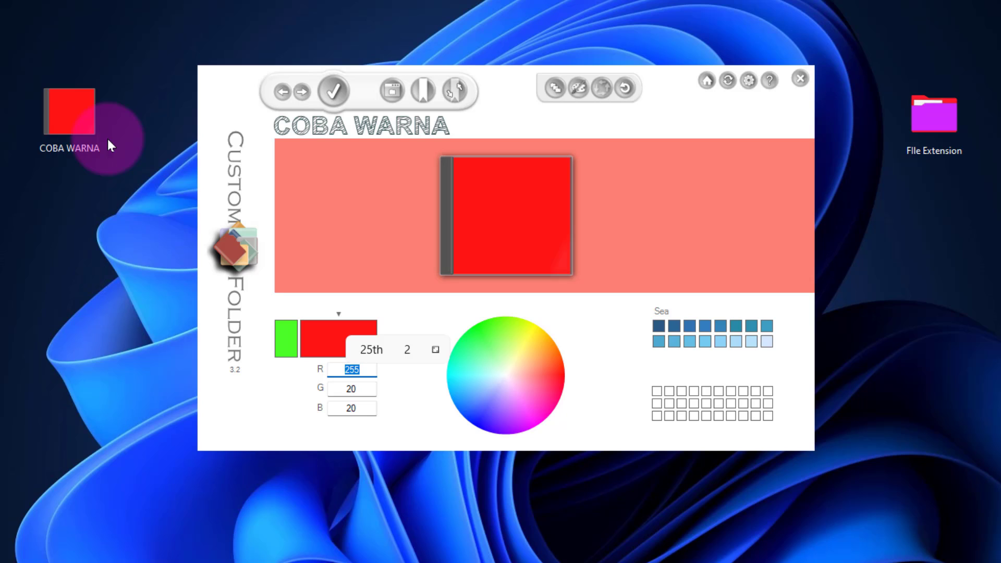
Switch COBA WARNA to the solid red upright binder shape with a side tab and apply the design.
left_click(304, 92)
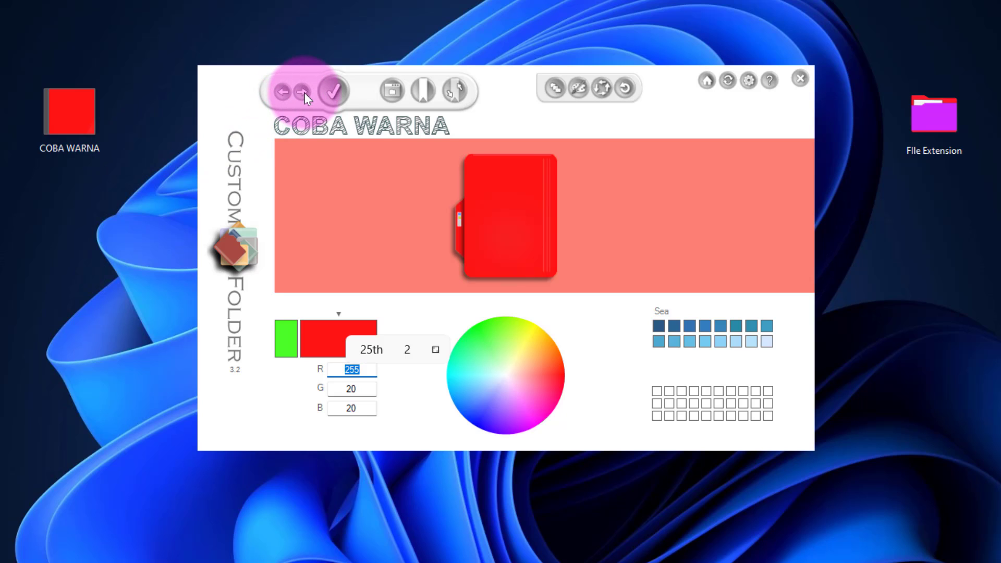
left_click(332, 95)
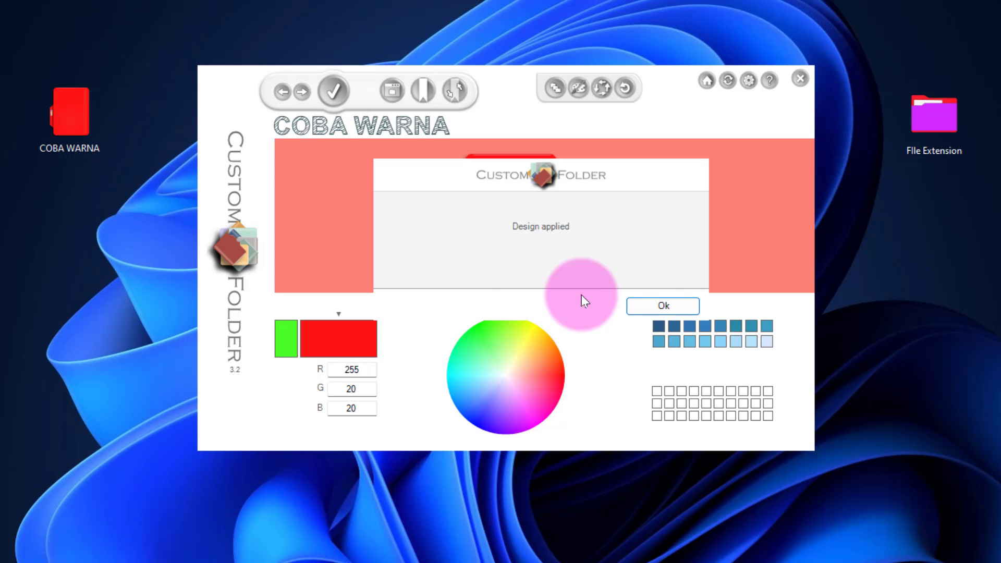
left_click(673, 303)
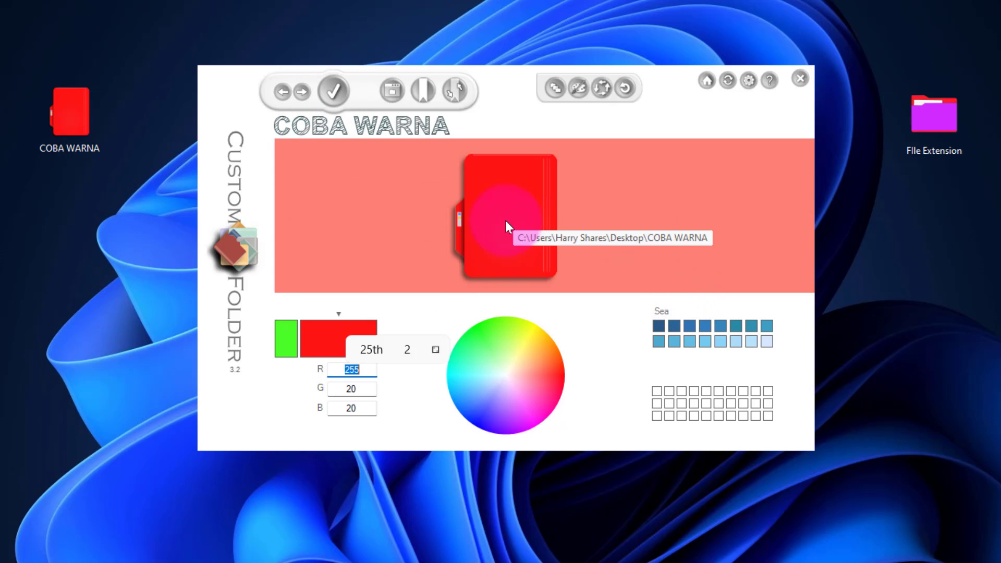
Cycle through the designs back to the standard folder shape, restore its green back with the red front, and apply it to COBA WARNA.
left_click(300, 96)
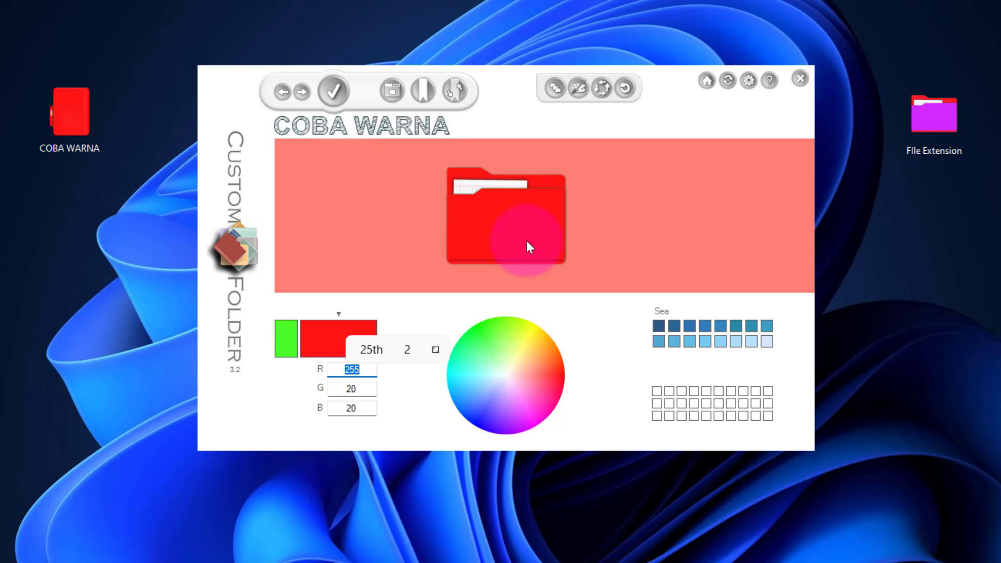
left_click(302, 93)
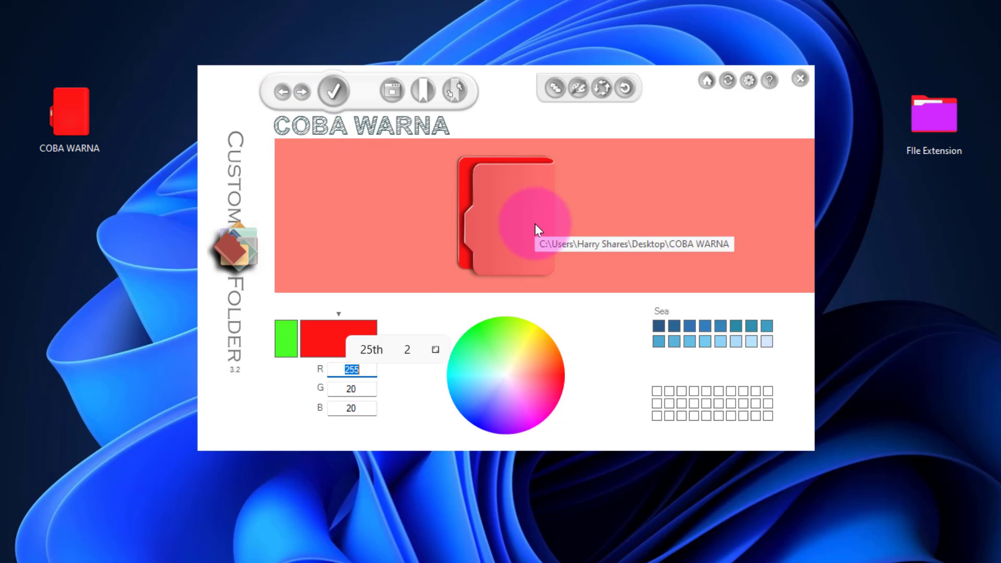
left_click(301, 92)
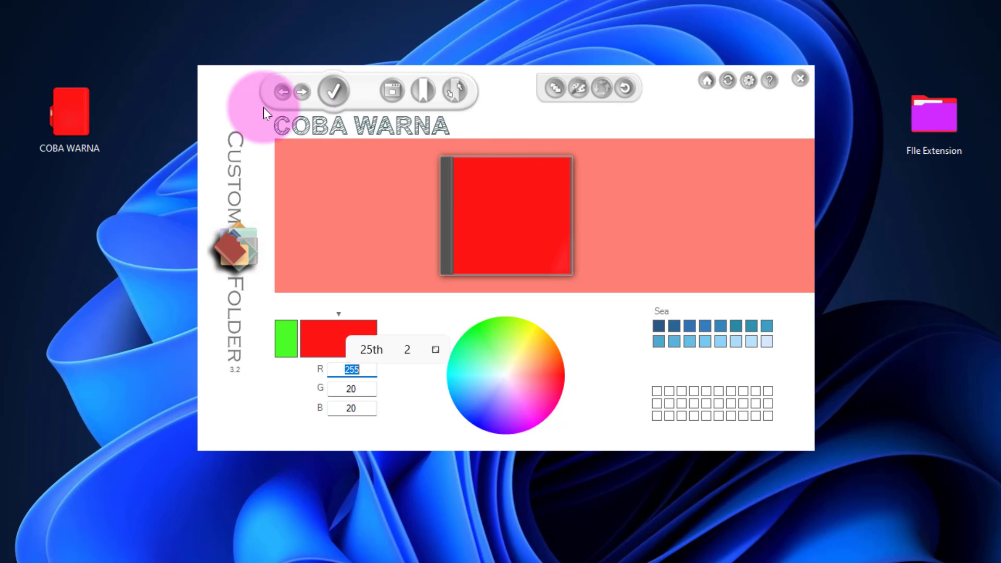
left_click(302, 92)
left_click(302, 91)
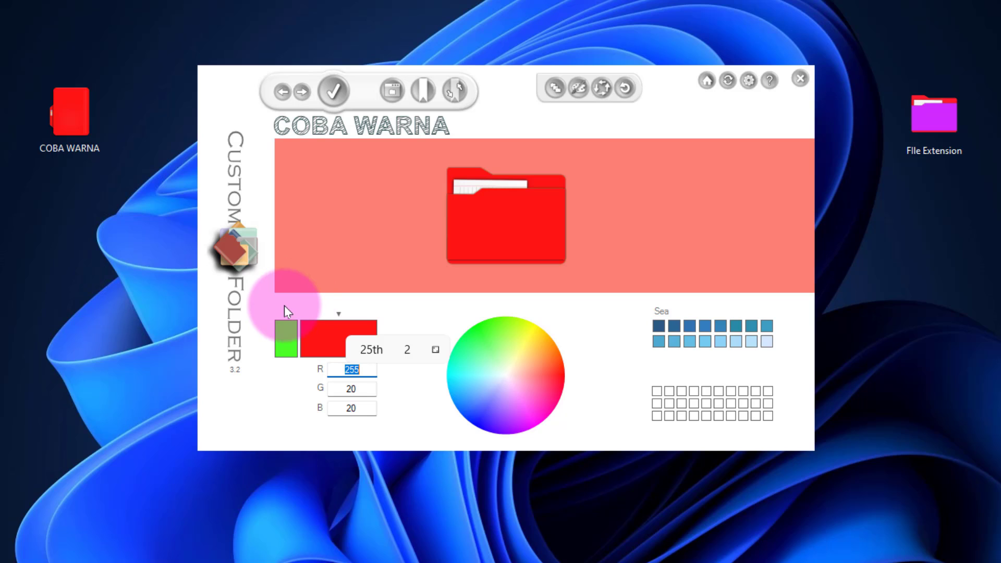
left_click(286, 336)
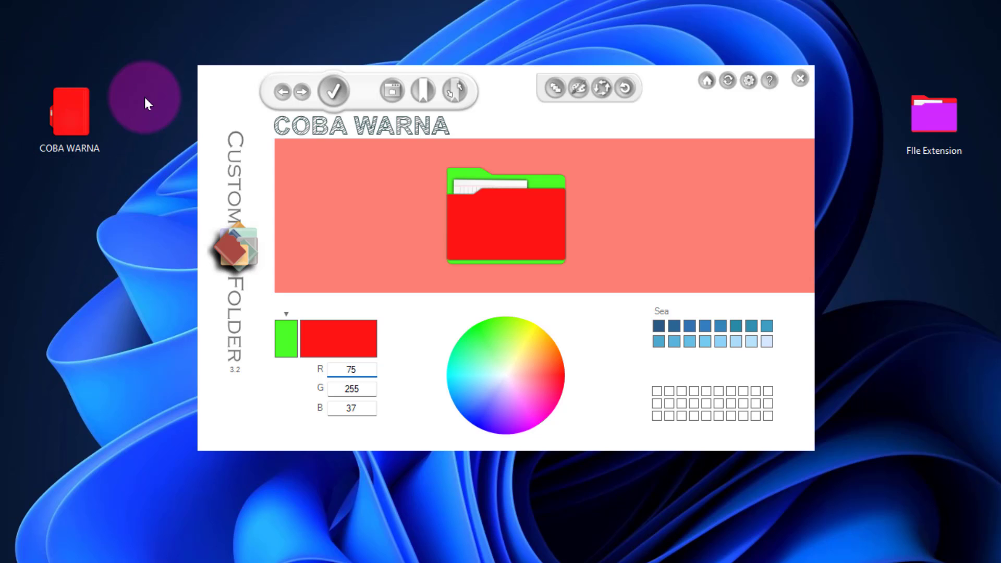
left_click(336, 92)
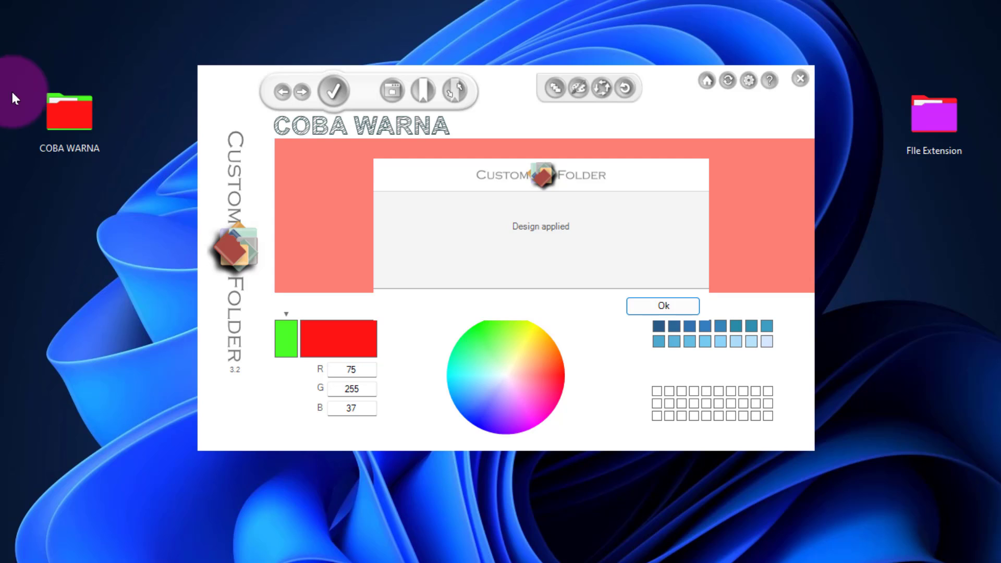
left_click(666, 305)
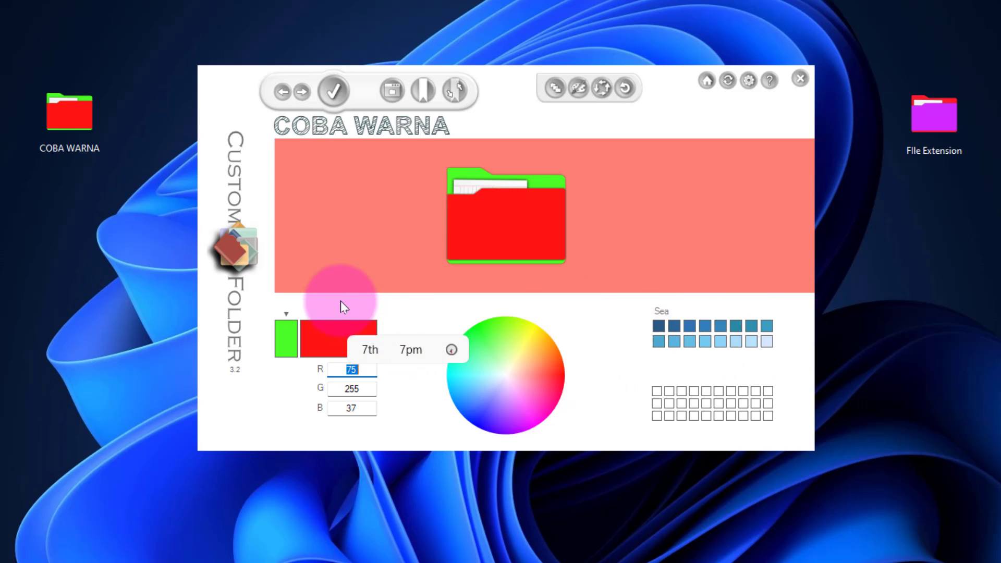
Set the folder's front colour to a blue from the Sea palette (R 54, G 133, B 187) and apply the design.
left_click(331, 341)
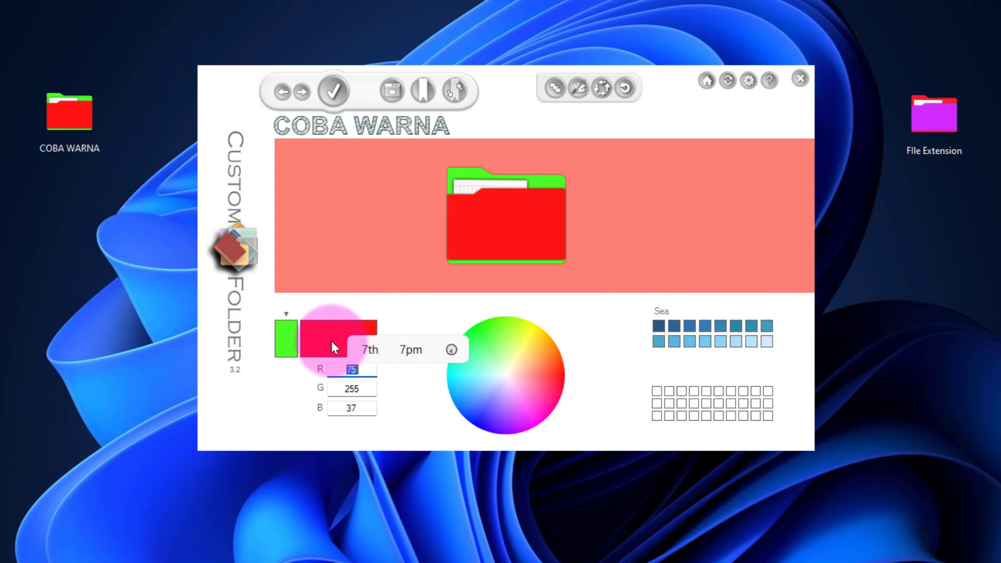
left_click(721, 332)
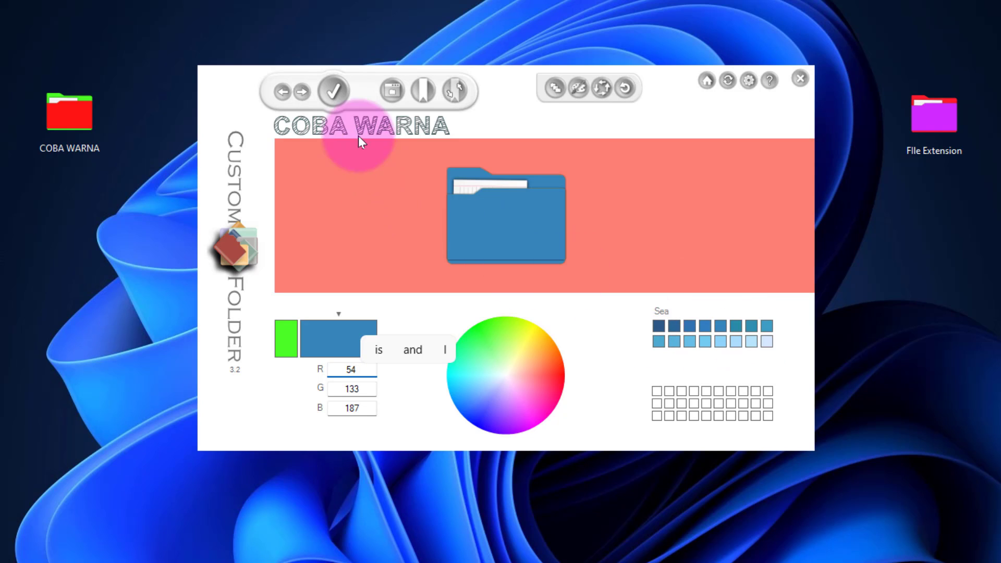
left_click(340, 92)
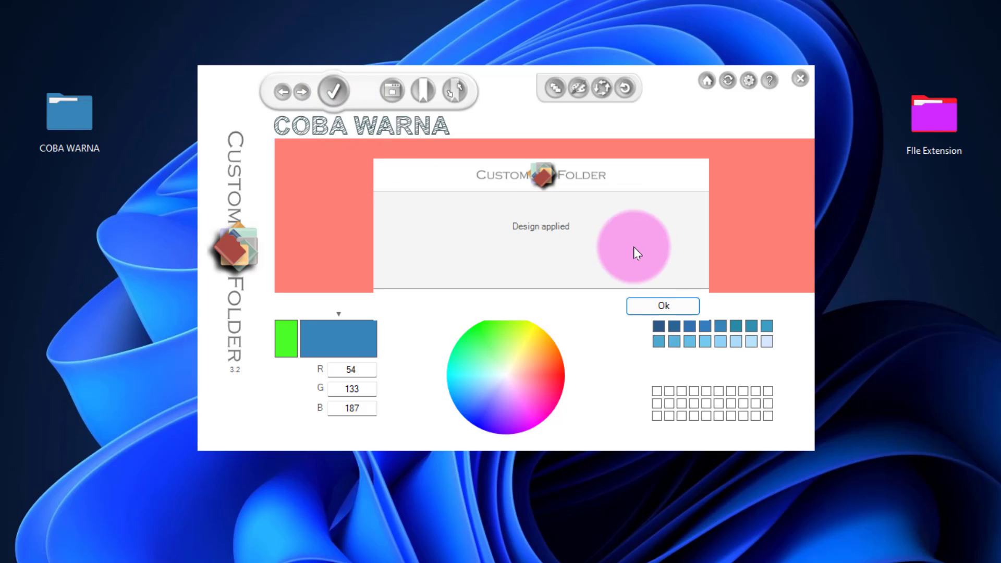
left_click(662, 304)
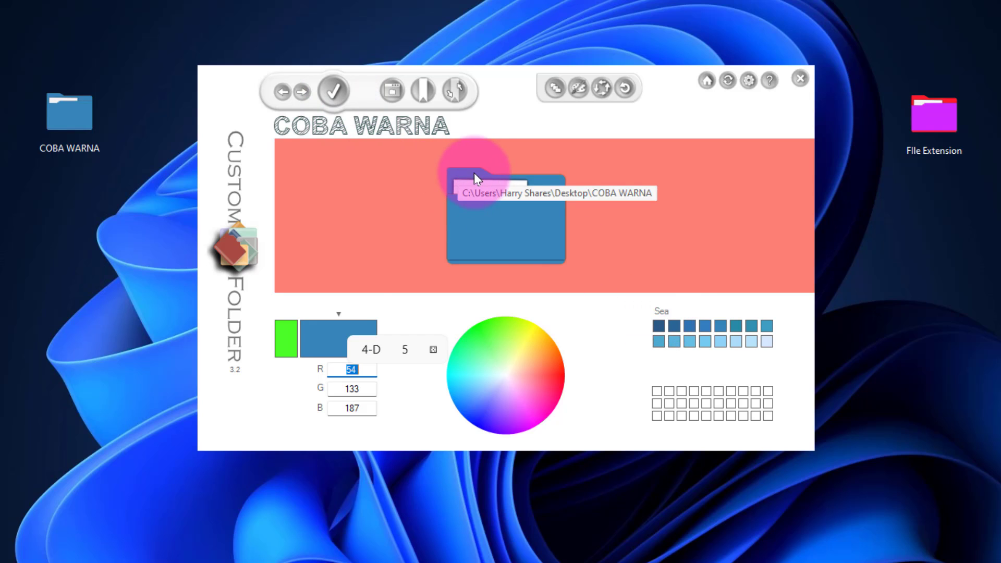
Set the folder's back colour to red (R 255, G 35, B 33), apply the design to COBA WARNA and close CustomFolder.
left_click(288, 334)
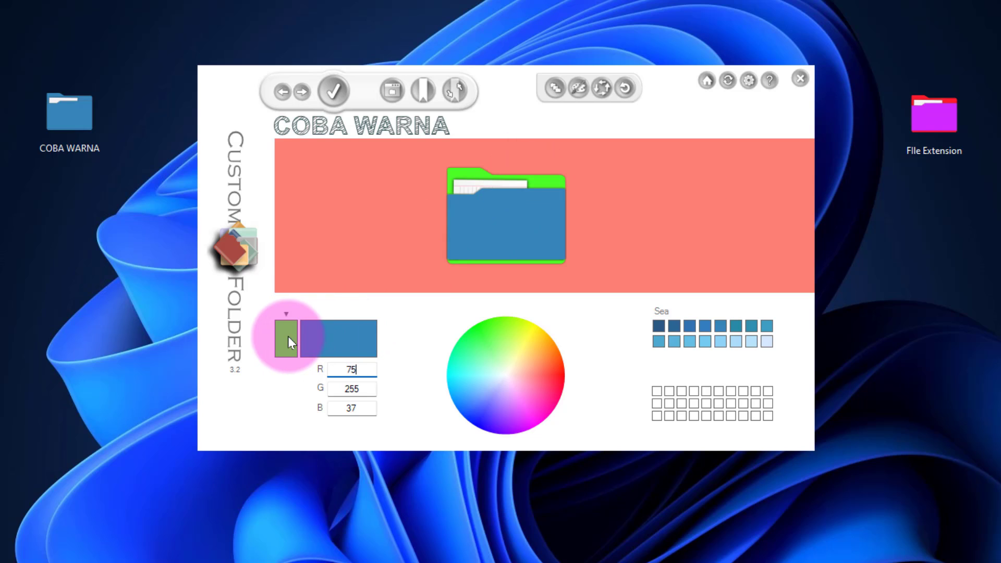
left_click(558, 375)
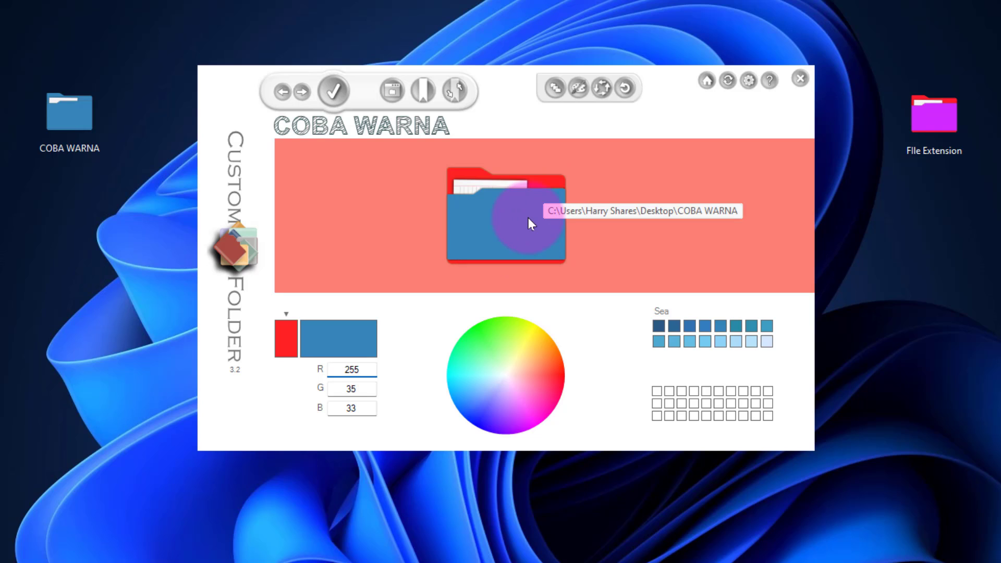
left_click(337, 96)
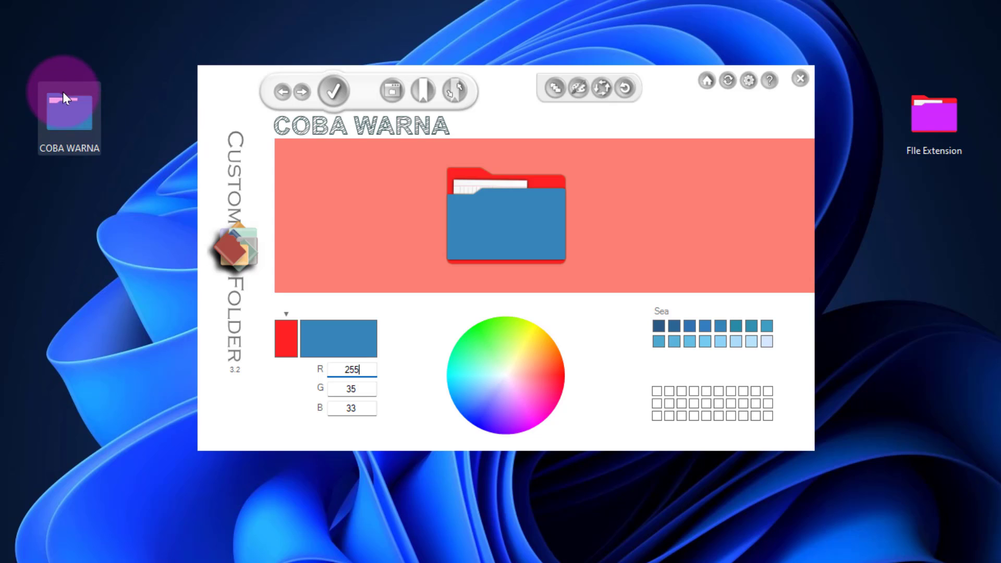
left_click(339, 95)
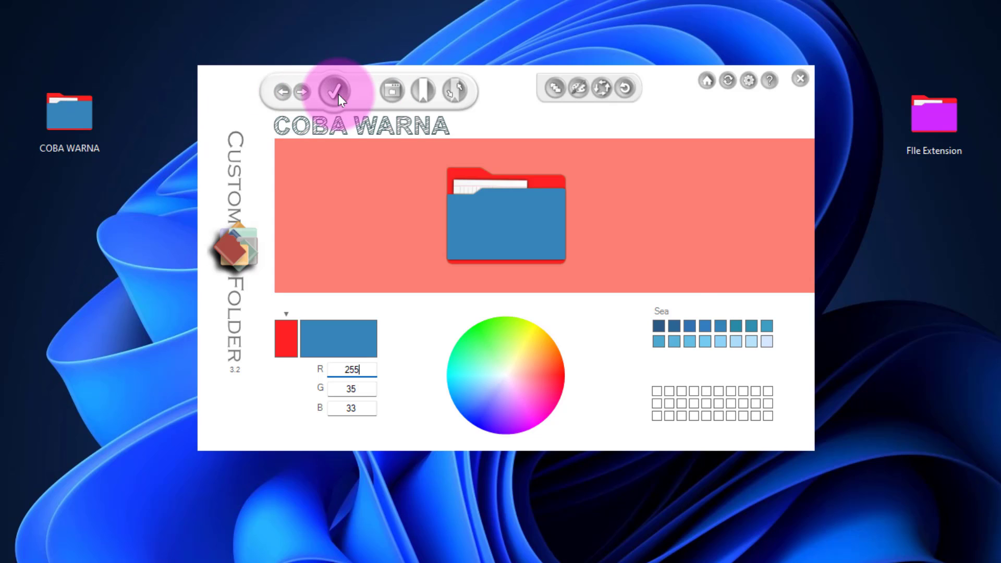
left_click(691, 306)
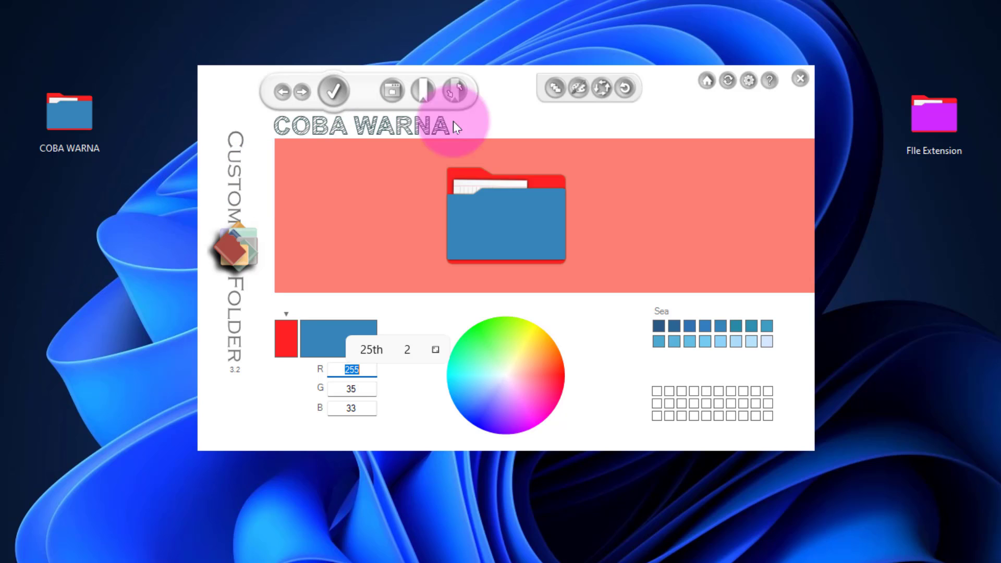
left_click(805, 79)
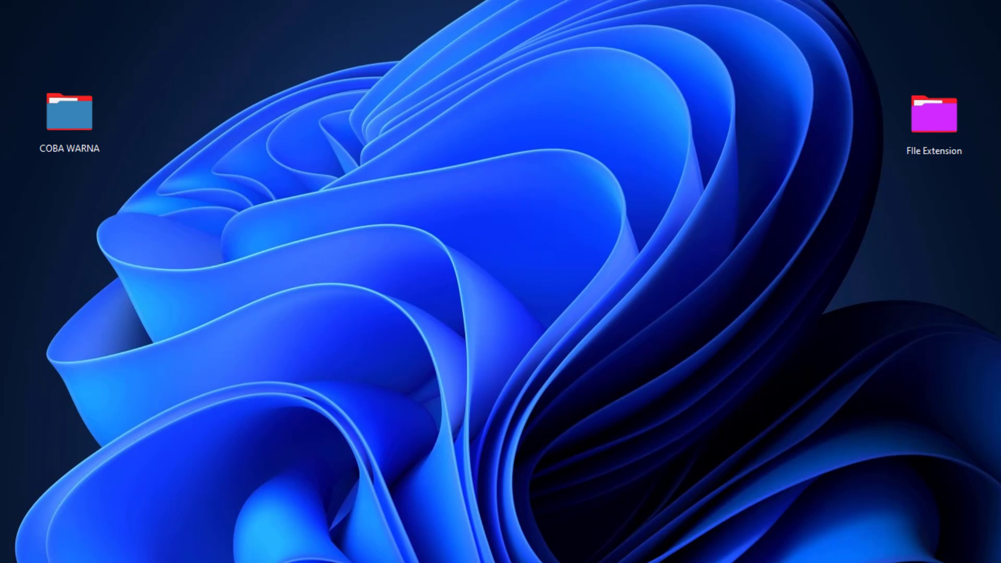
Create a new folder on the desktop and keep its default name.
right_click(326, 1)
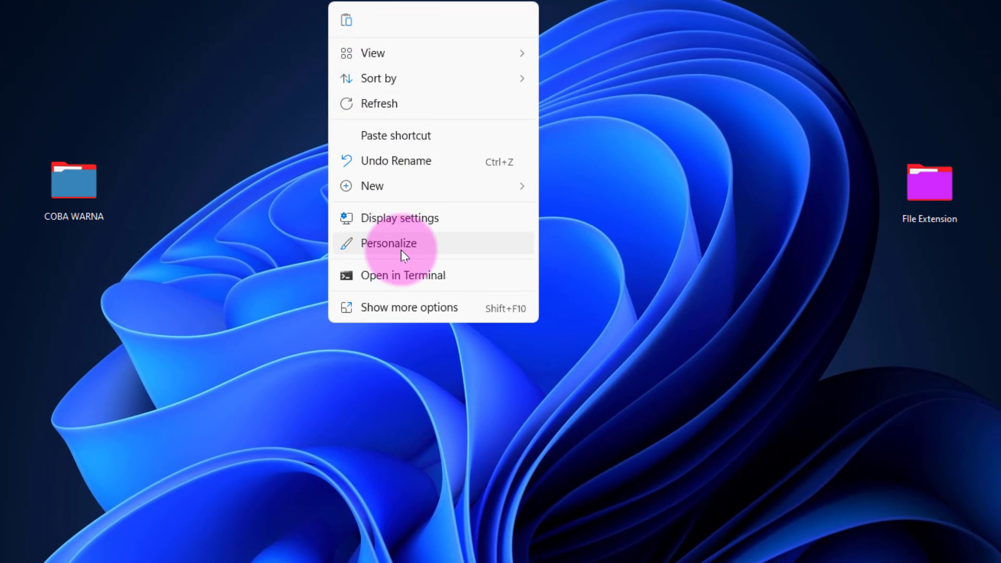
mouse_move(410, 185)
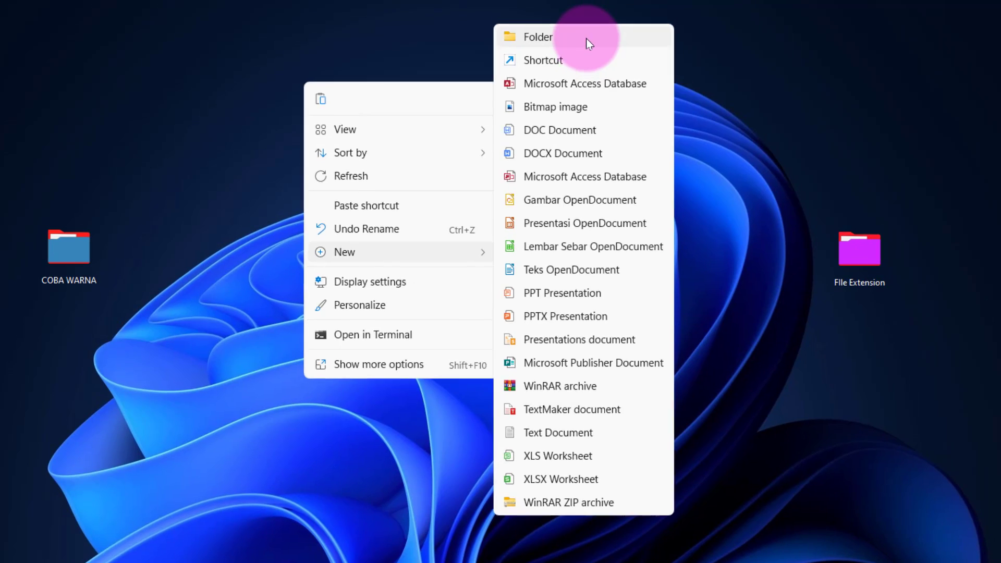
left_click(615, 1)
key("Return")
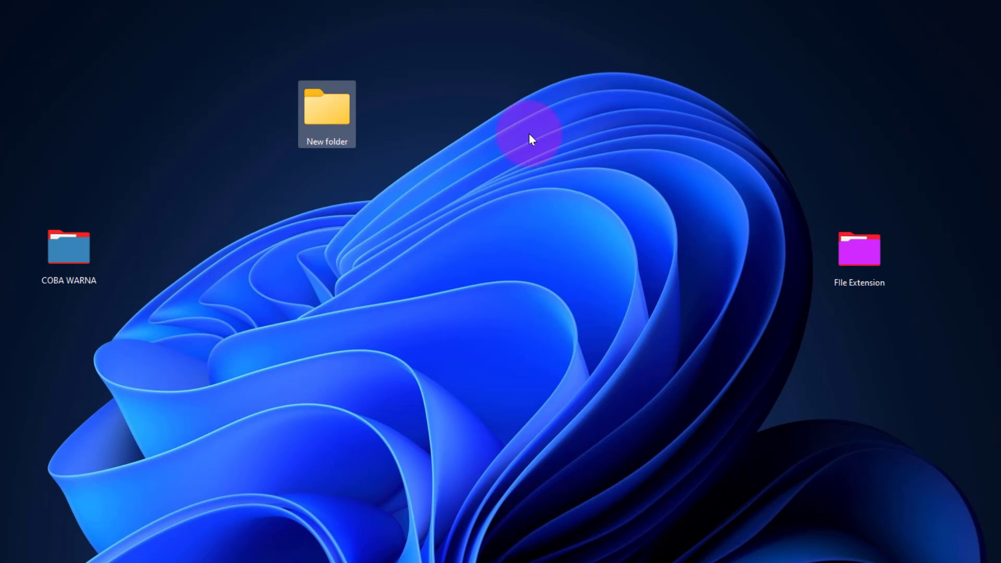
Open New folder in CustomFolder, set its front colour to red (R 255, G 28, B 42) and apply the design.
right_click(335, 121)
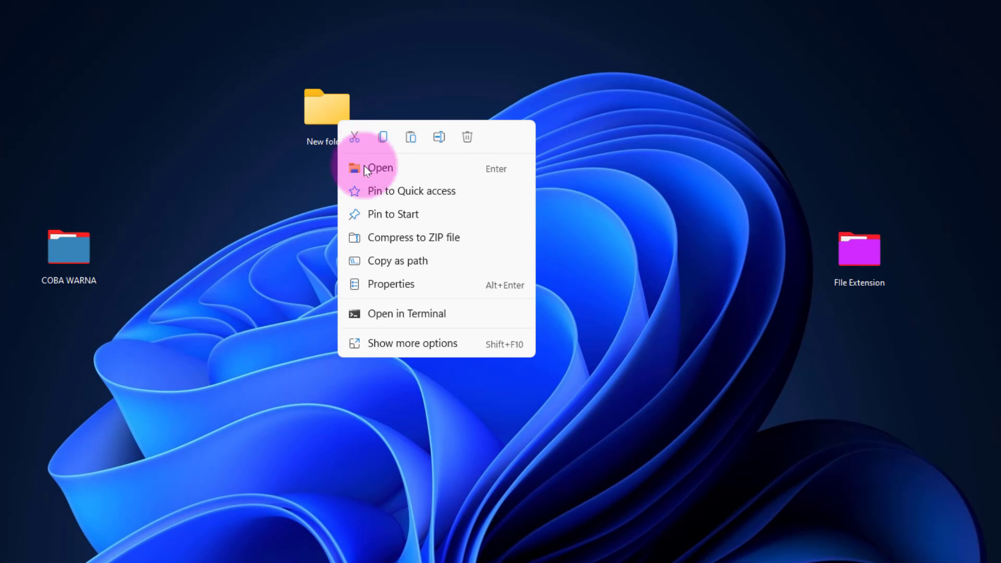
left_click(439, 348)
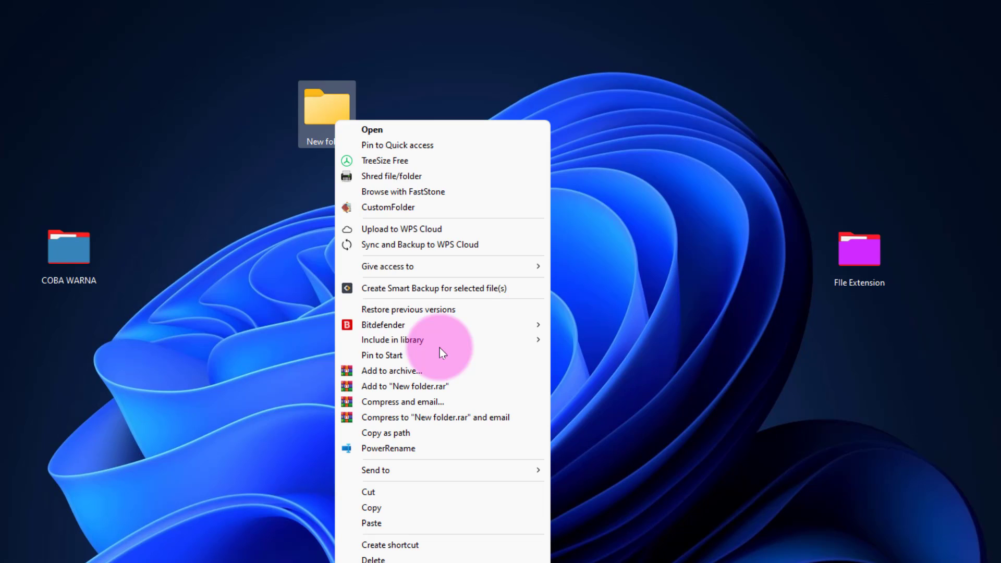
left_click(437, 205)
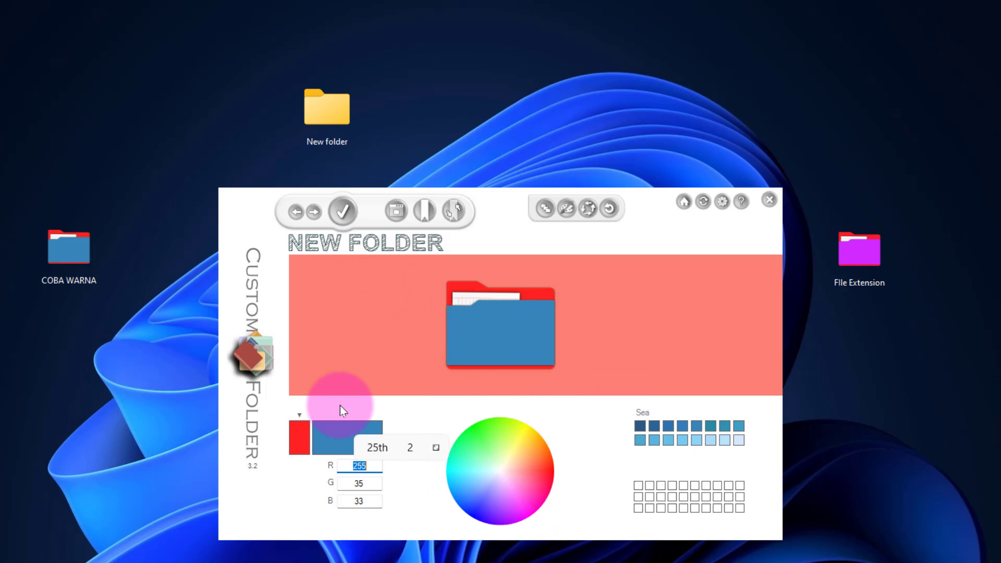
left_click(340, 436)
left_click(551, 480)
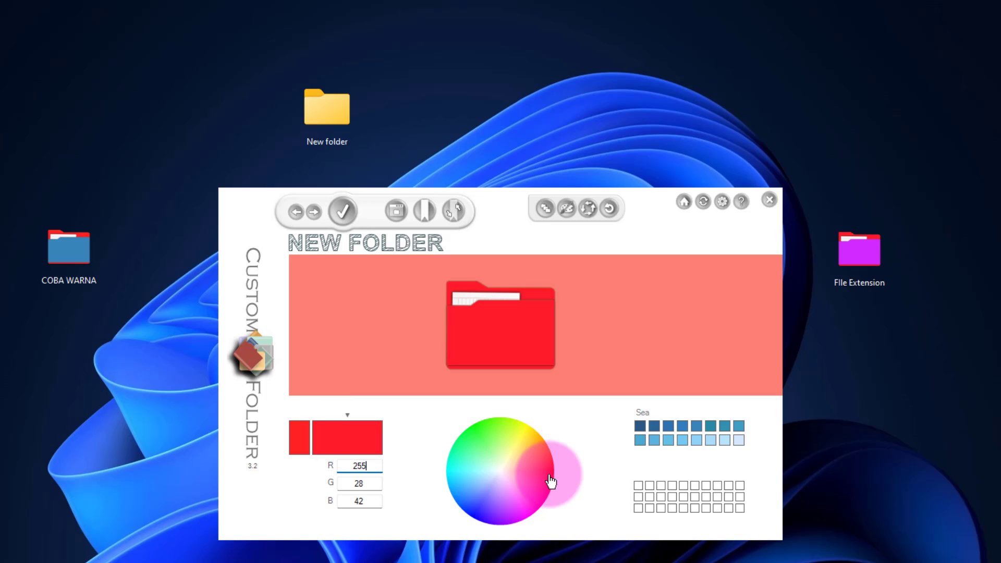
left_click(340, 210)
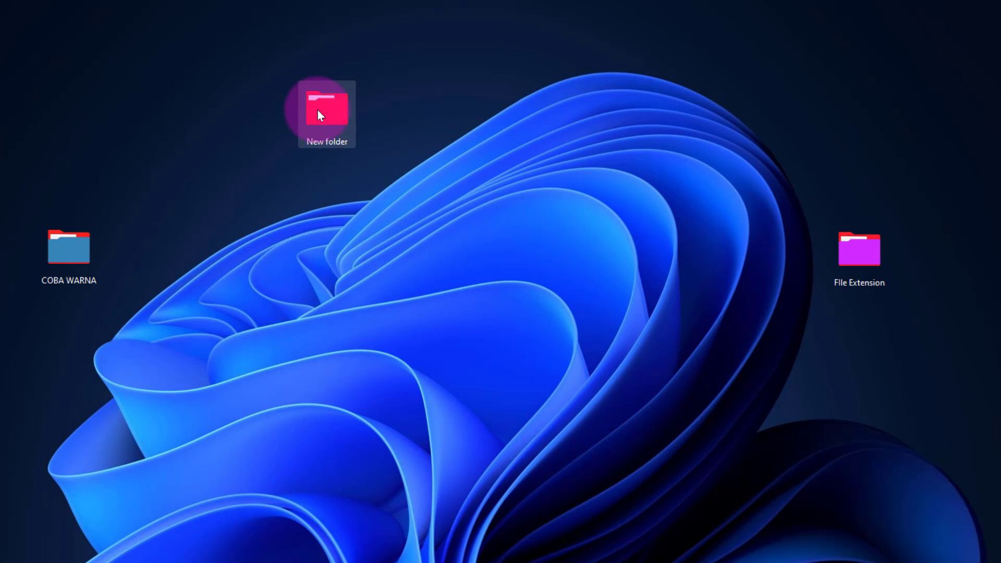
Arrange the COBA WARNA, New folder and FIle Extension folders side by side on the desktop.
left_click_drag(317, 109, 300, 231)
left_click_drag(843, 258, 378, 245)
left_click(300, 239)
left_click_drag(77, 239, 245, 231)
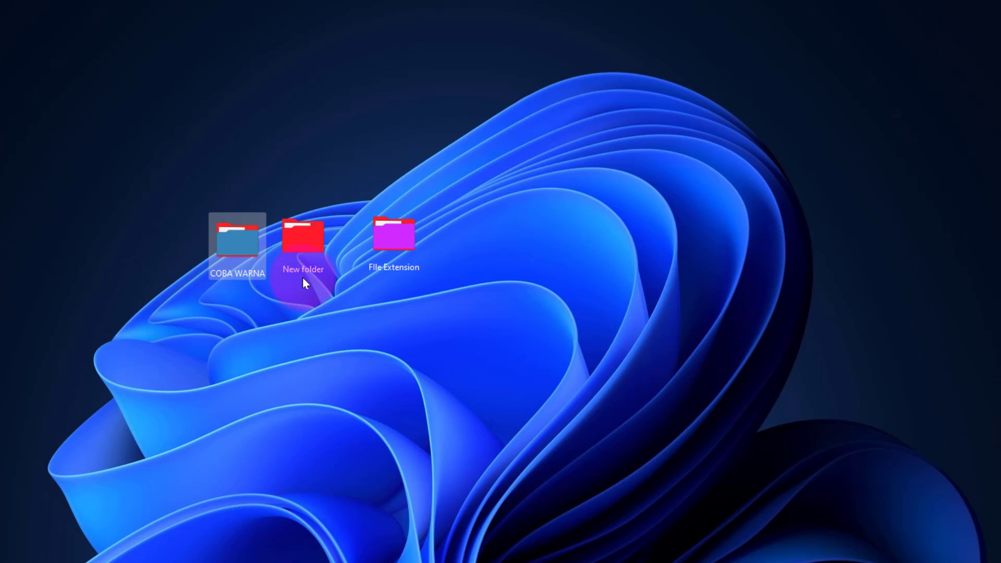
left_click_drag(392, 239, 380, 252)
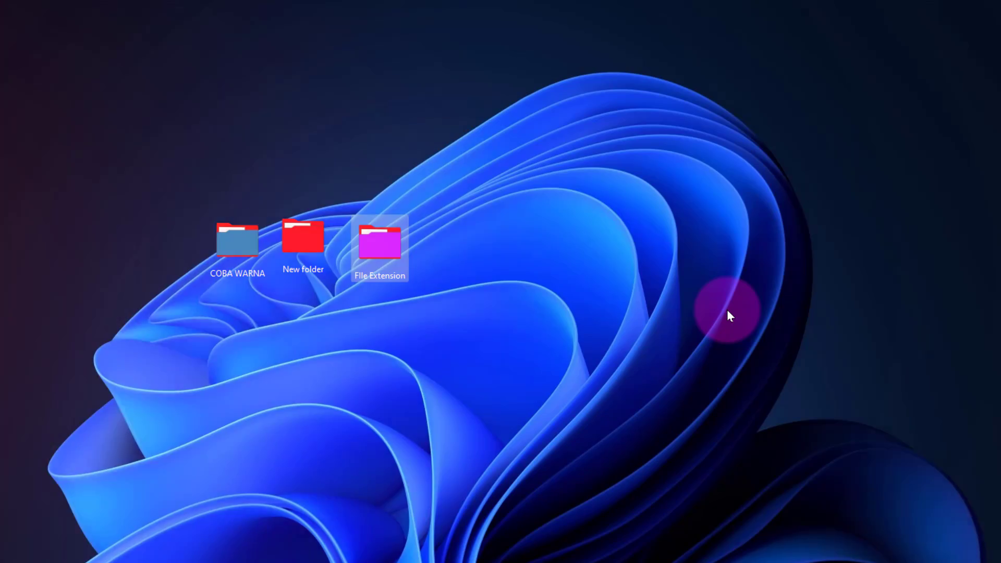